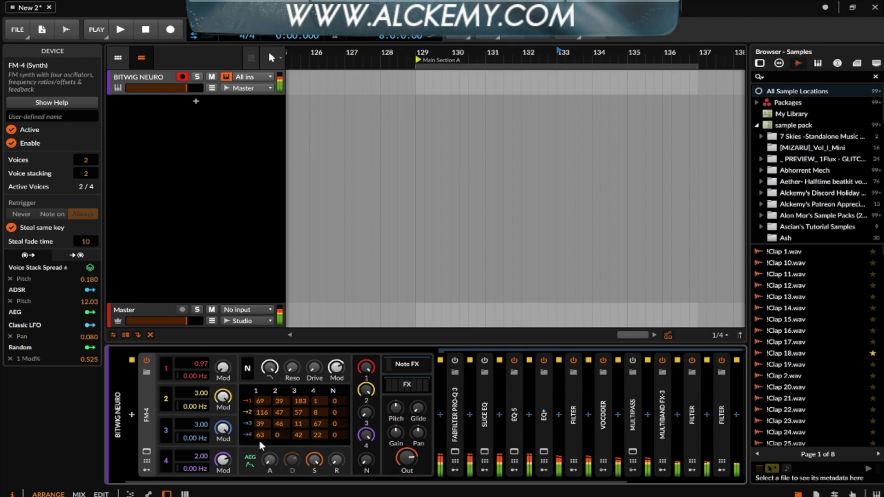
# Look over the BITWIG NEURO device chain and show the FM-4 synth's modulators
pyautogui.scroll(-3, 430, 393)
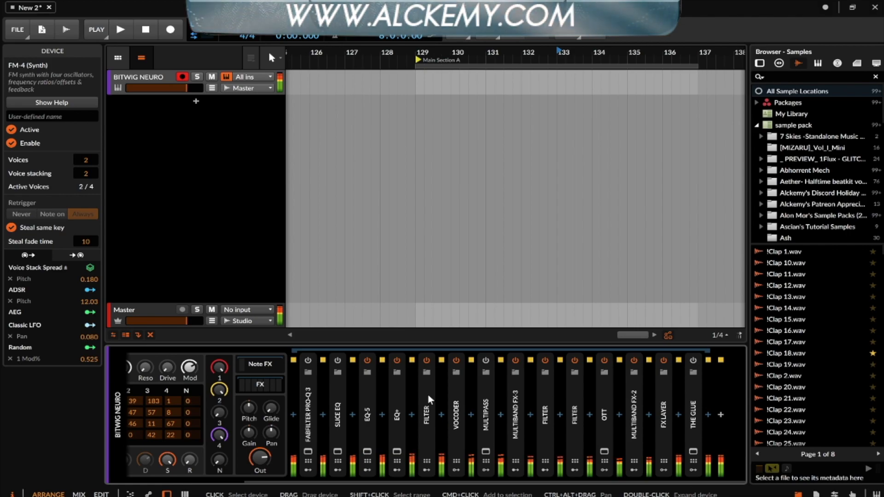
pyautogui.scroll(3, 427, 394)
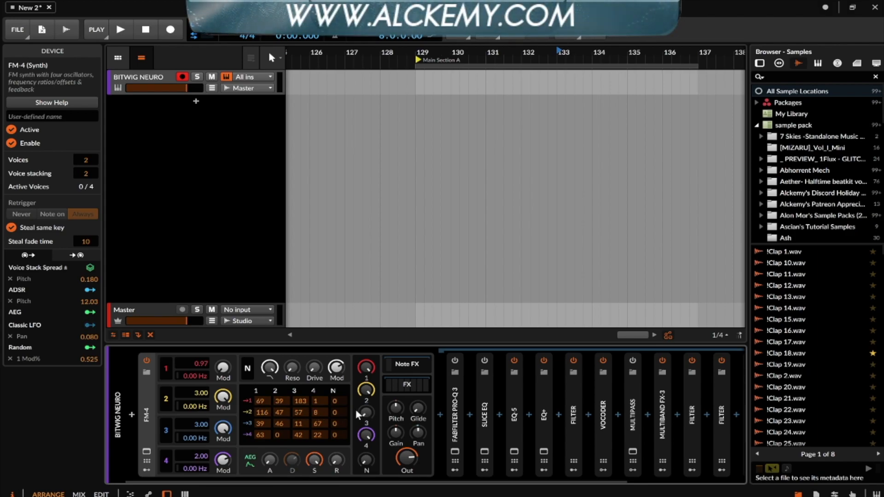
pyautogui.click(147, 468)
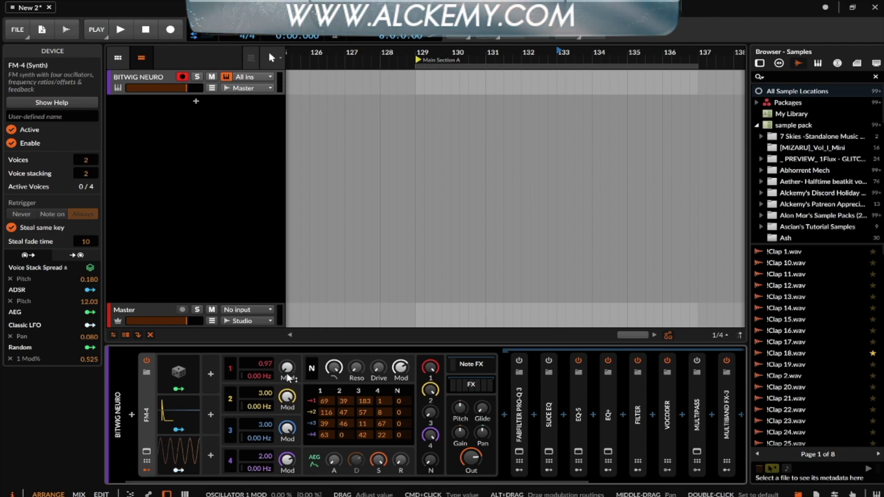
pyautogui.scroll(-5, 579, 361)
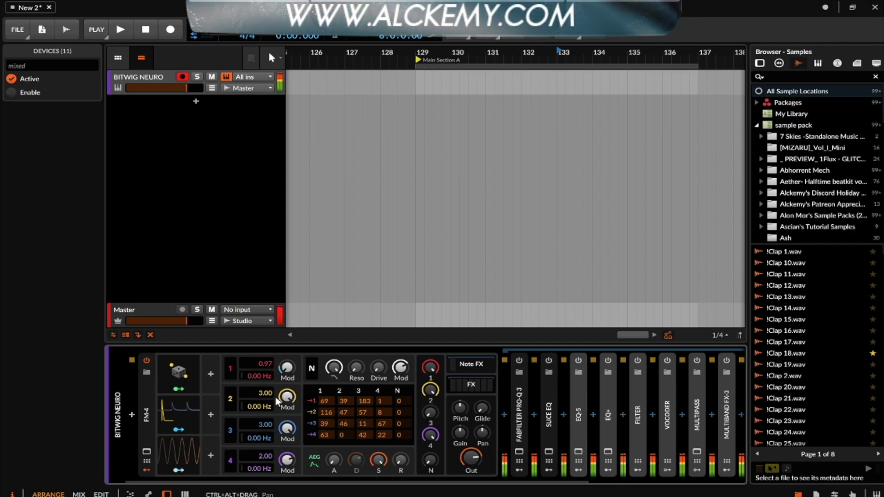
# Select the FM-4 and inspect how Voice Stack Spread is mapped to its pitch
pyautogui.click(147, 385)
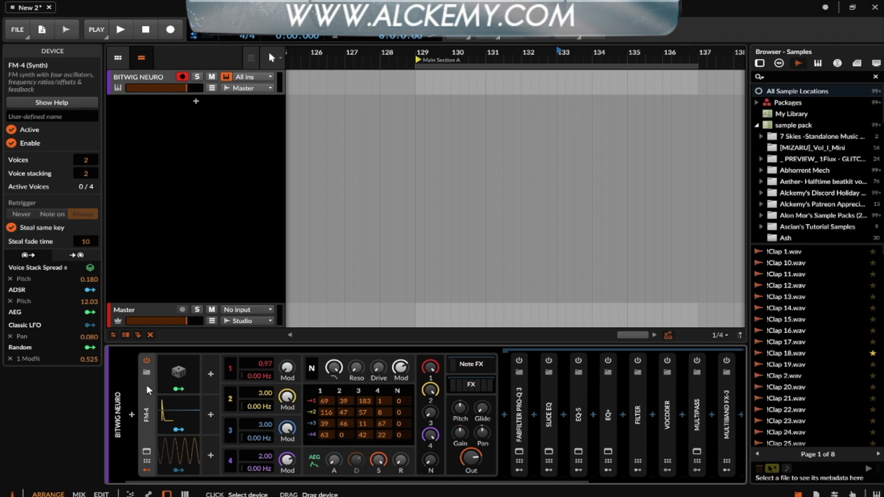
pyautogui.click(90, 269)
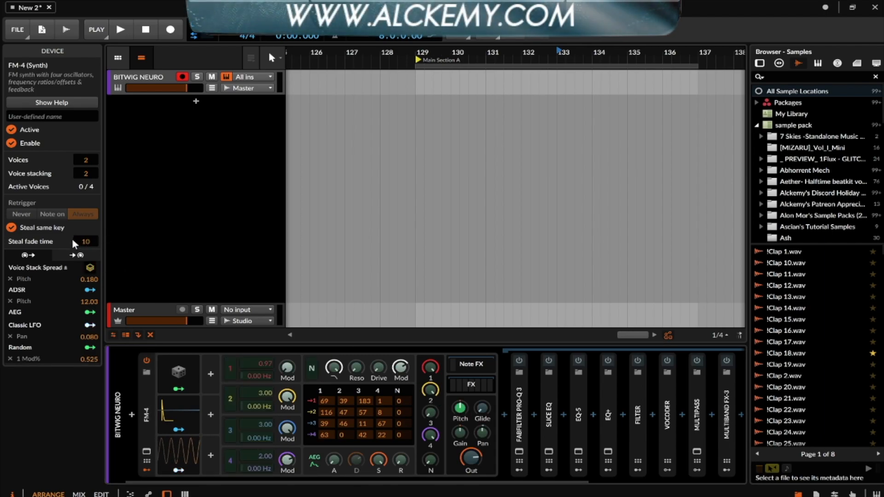
pyautogui.click(464, 383)
pyautogui.click(464, 383)
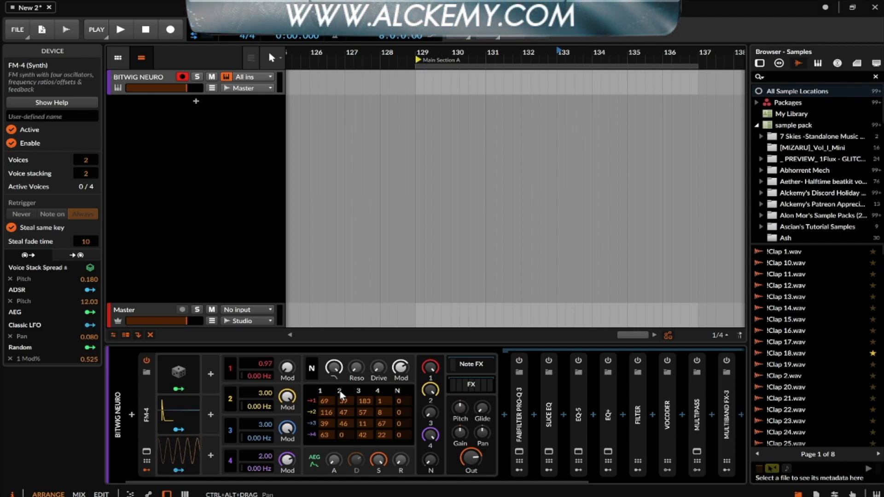
# Go through the first effects after the FM-4, selecting FabFilter Pro-Q 3 and Slice EQ in turn
pyautogui.hscroll(5, 340, 391)
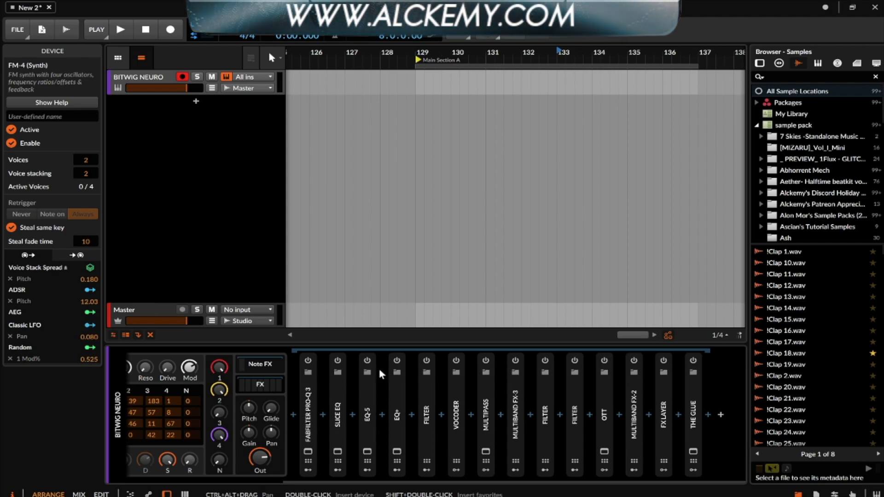
pyautogui.click(307, 391)
pyautogui.click(339, 392)
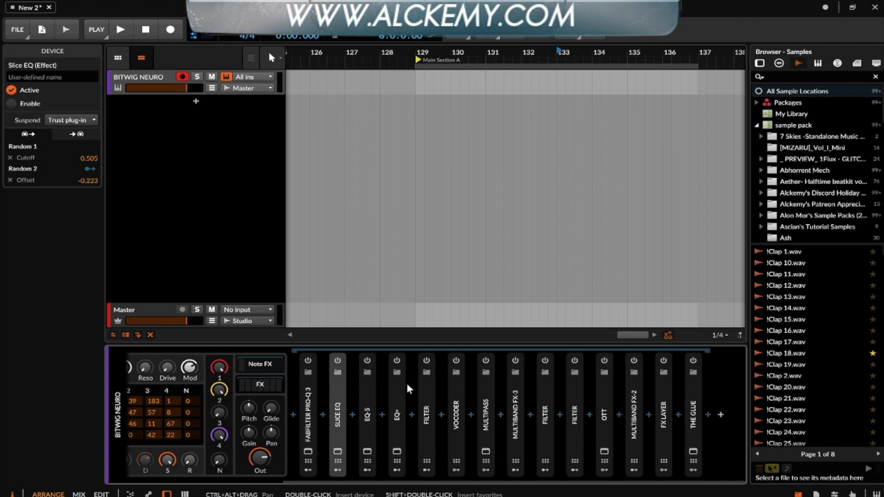
# Enable the EQ-5, expand it and examine the settings of its Random modulator, hiding the modulators when done
pyautogui.doubleClick(367, 398)
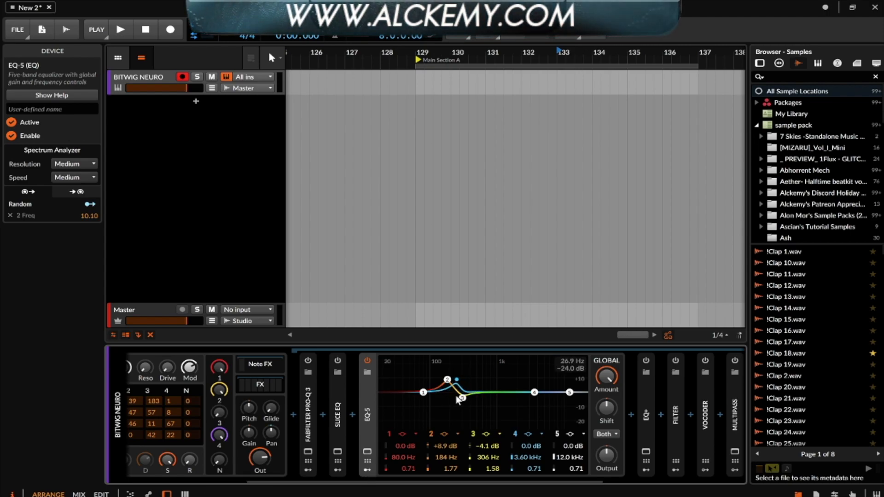
pyautogui.click(367, 470)
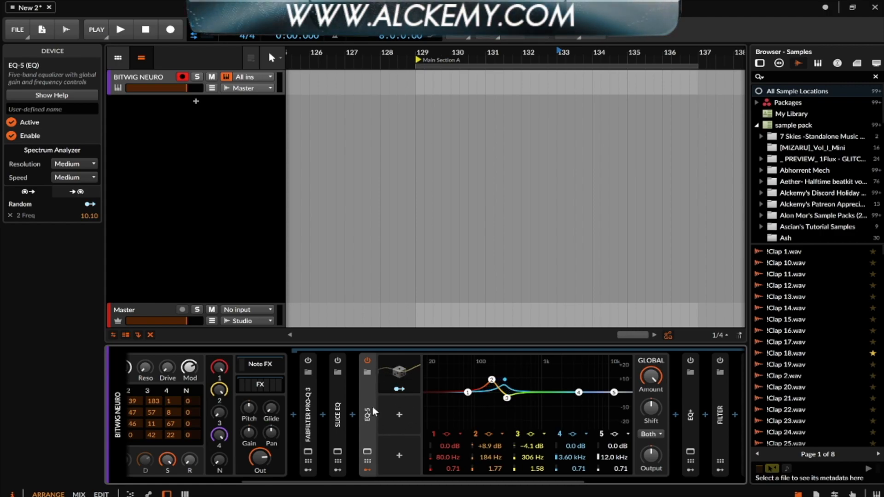
pyautogui.click(399, 372)
pyautogui.click(400, 371)
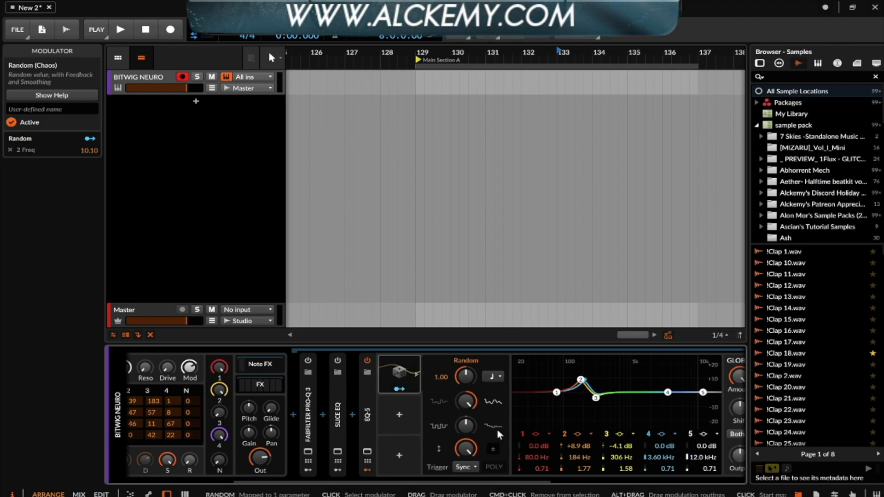
pyautogui.doubleClick(369, 384)
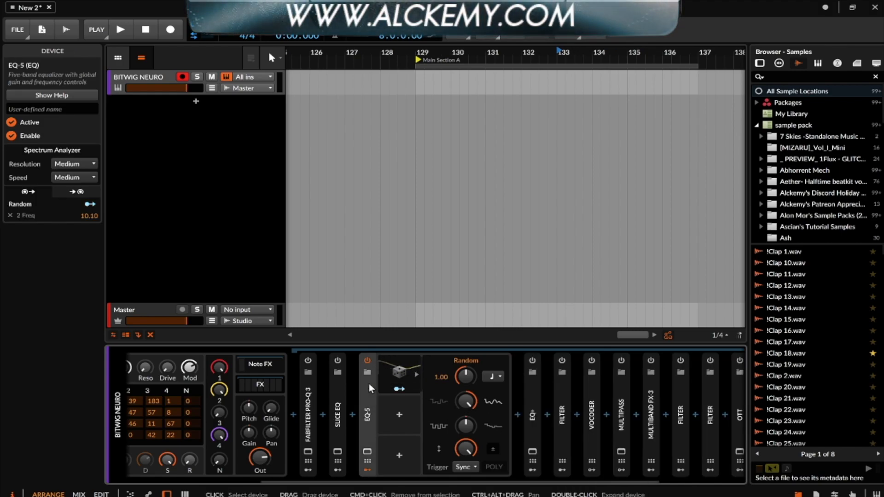
pyautogui.doubleClick(367, 404)
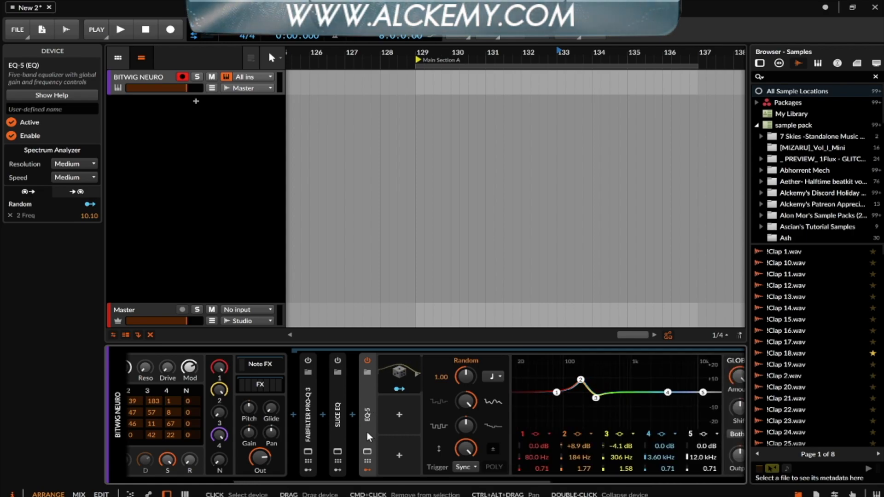
pyautogui.click(367, 470)
pyautogui.scroll(-3, 556, 402)
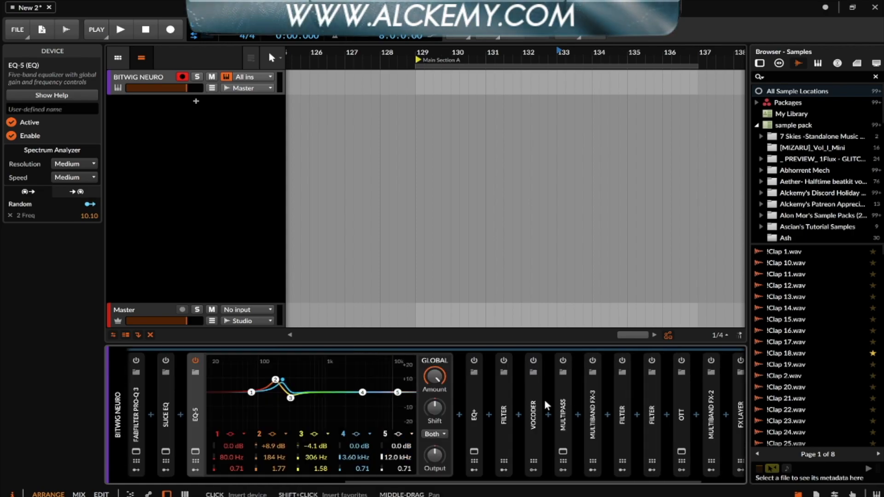
# Enable the EQ+ and the Filter after it, expanding each to inspect its settings and collapsing it again
pyautogui.doubleClick(471, 402)
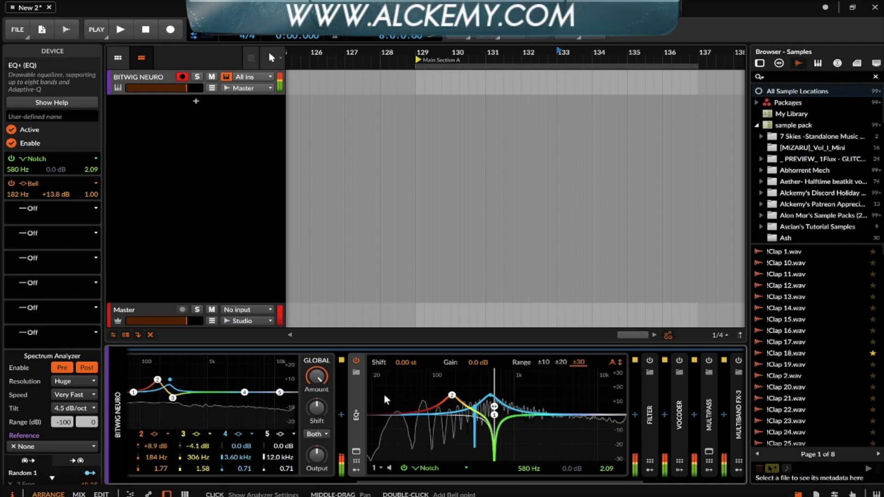
pyautogui.doubleClick(358, 392)
pyautogui.doubleClick(425, 402)
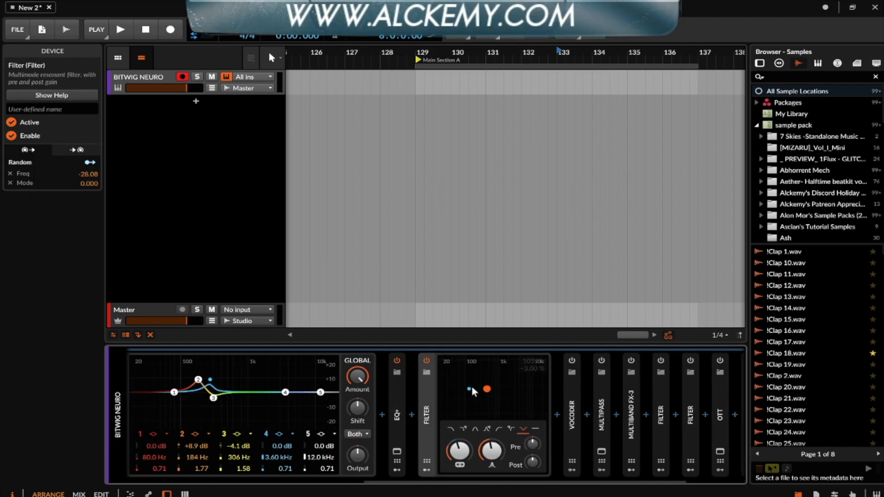
pyautogui.moveTo(492, 392); pyautogui.dragTo(472, 393)
pyautogui.scroll(-3, 470, 390)
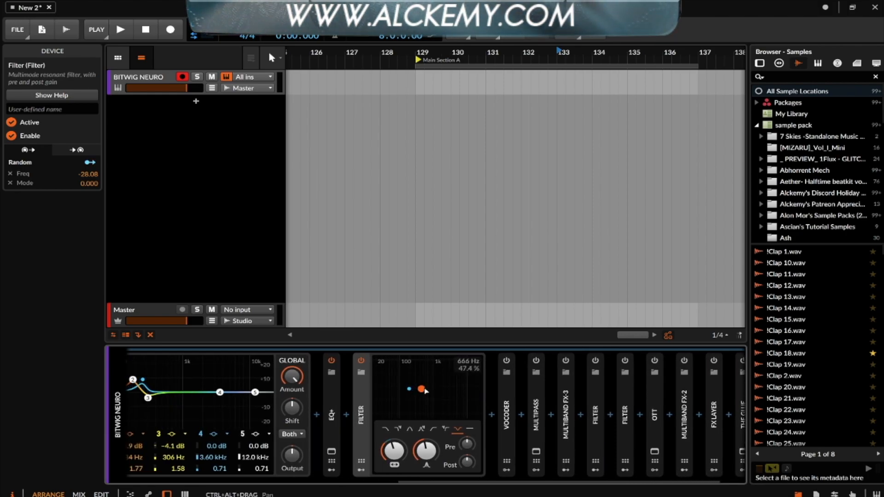
pyautogui.scroll(4, 363, 390)
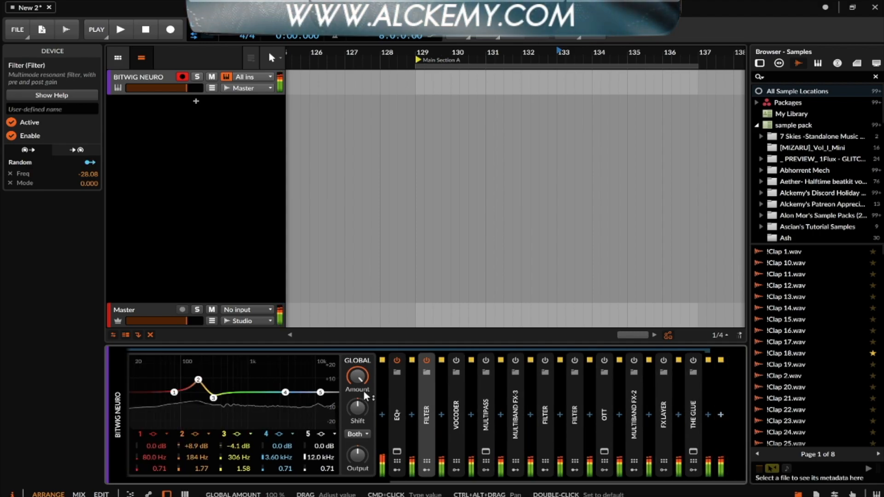
# Enable the Vocoder and the Multiband FX-3, inspecting the Vocoder's settings and leaving the Multiband FX-3 expanded
pyautogui.click(454, 392)
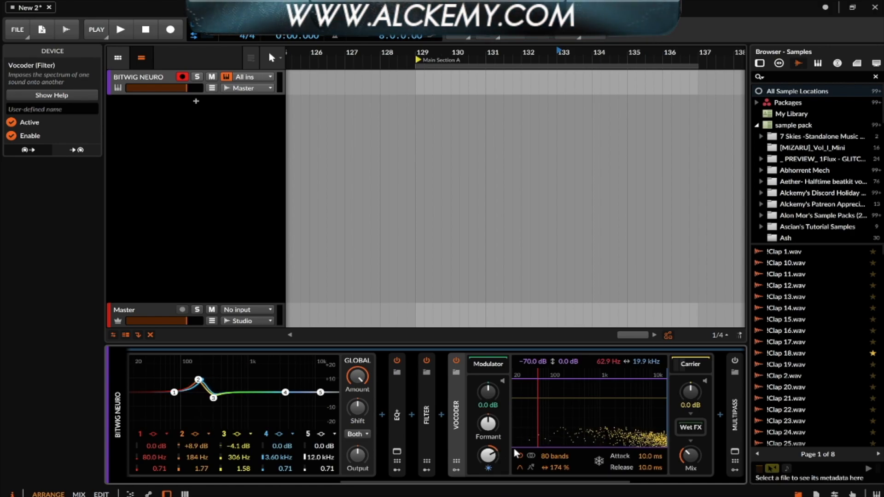
pyautogui.click(456, 403)
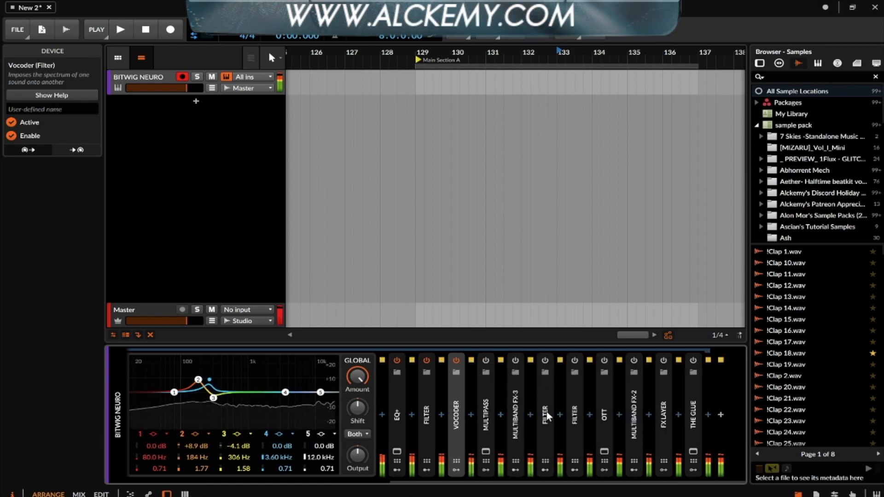
pyautogui.click(515, 361)
pyautogui.click(516, 374)
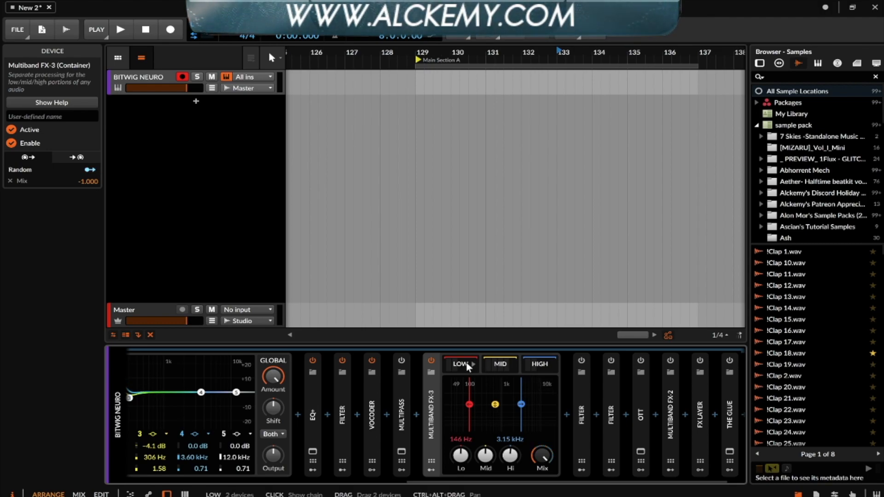
# Show the LOW chain of the Multiband FX-3 and inspect its Filter and Tool devices
pyautogui.click(466, 363)
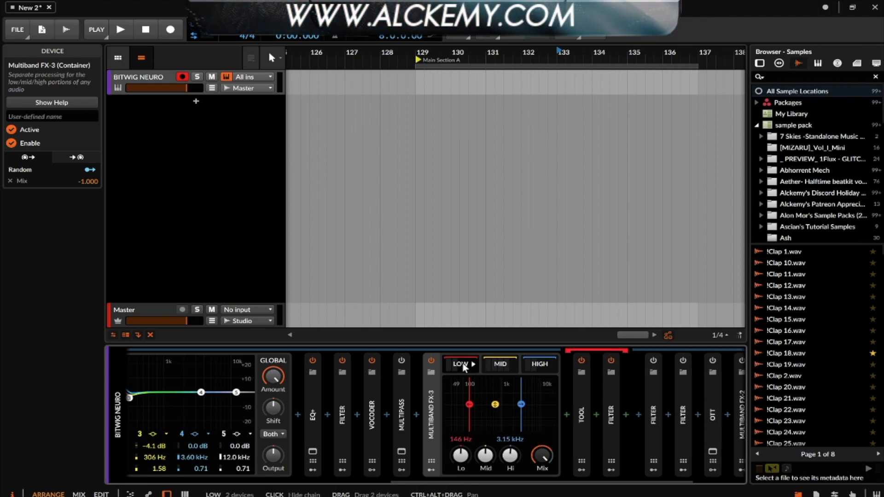
pyautogui.doubleClick(608, 397)
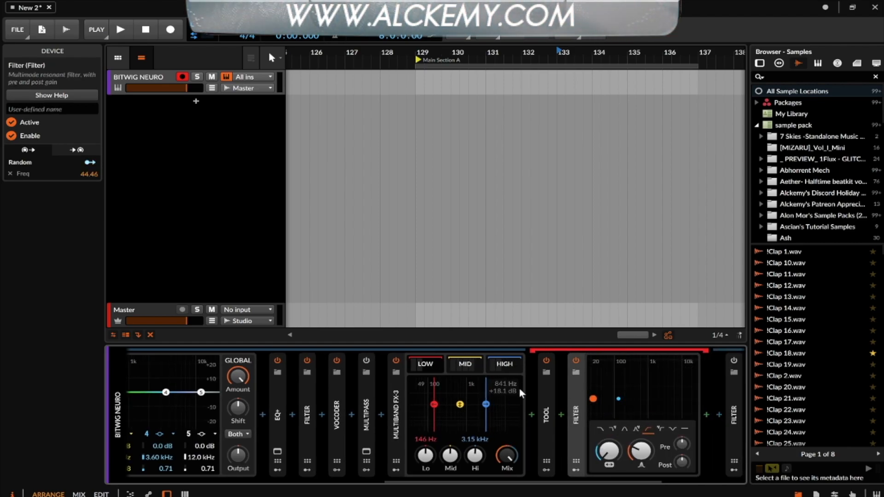
pyautogui.doubleClick(547, 399)
# Show the MID chain of the Multiband FX-3 and expand its two Filters, Phaser and Chorus for inspection, collapsing the Chorus again
pyautogui.click(461, 367)
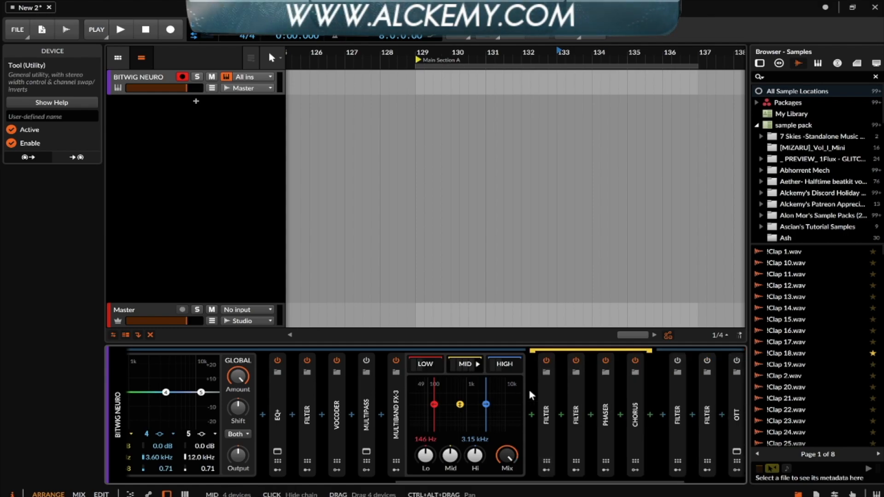
pyautogui.doubleClick(550, 394)
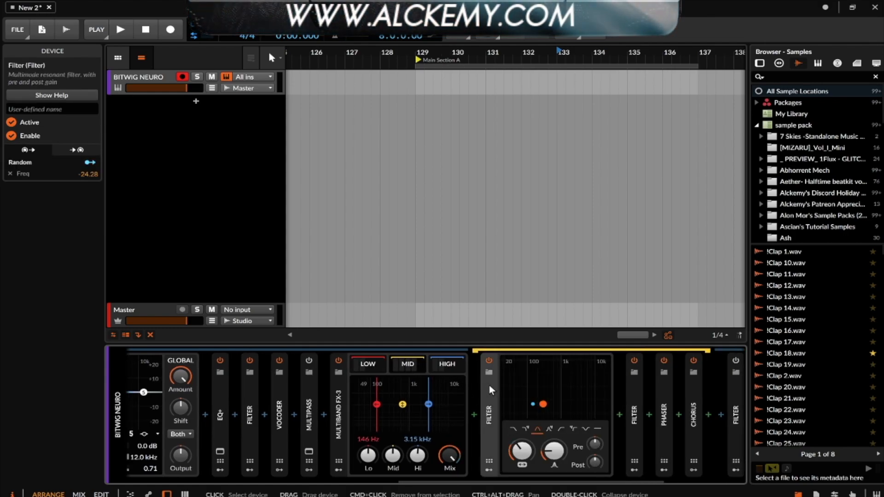
pyautogui.doubleClick(540, 387)
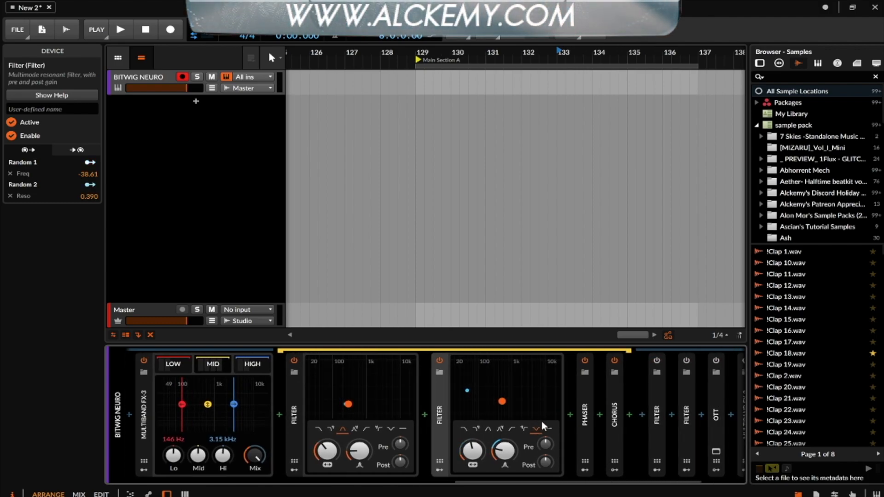
pyautogui.doubleClick(585, 396)
pyautogui.doubleClick(590, 399)
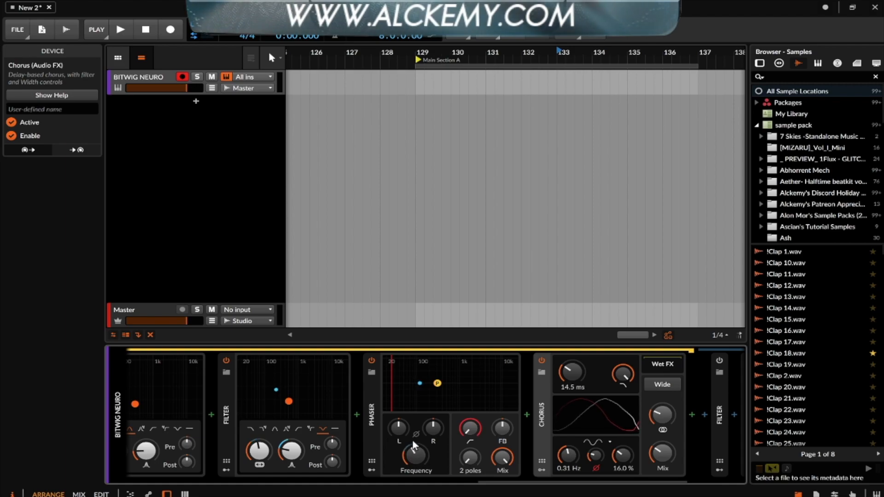
pyautogui.scroll(1, 403, 408)
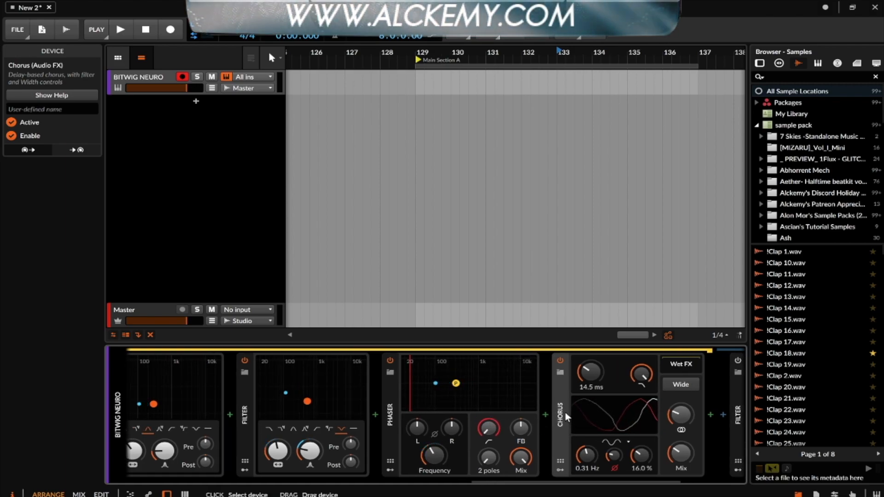
pyautogui.doubleClick(565, 415)
pyautogui.hscroll(-5, 318, 440)
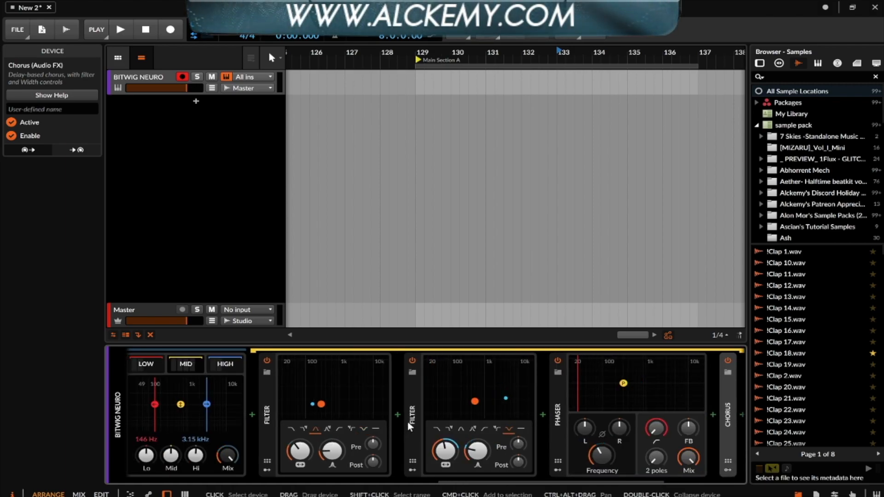
# Show the two Random modulators of the MID chain's second Filter, and collapse both Filters
pyautogui.click(412, 471)
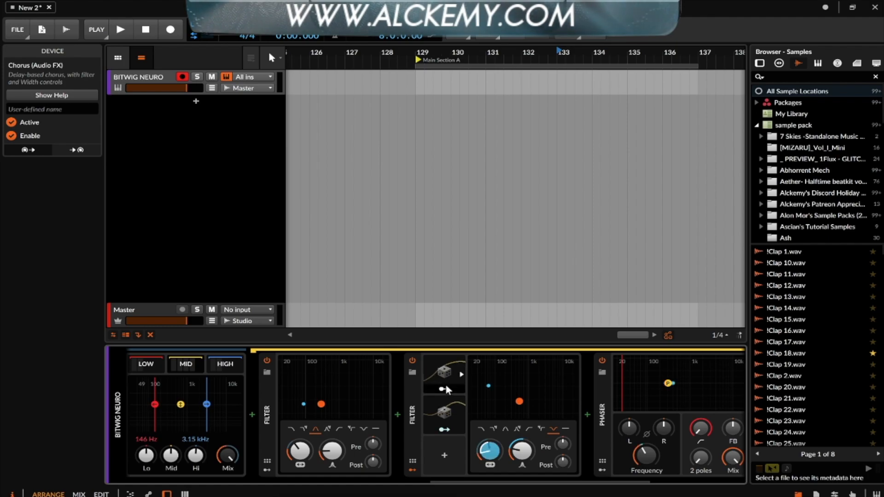
pyautogui.doubleClick(412, 401)
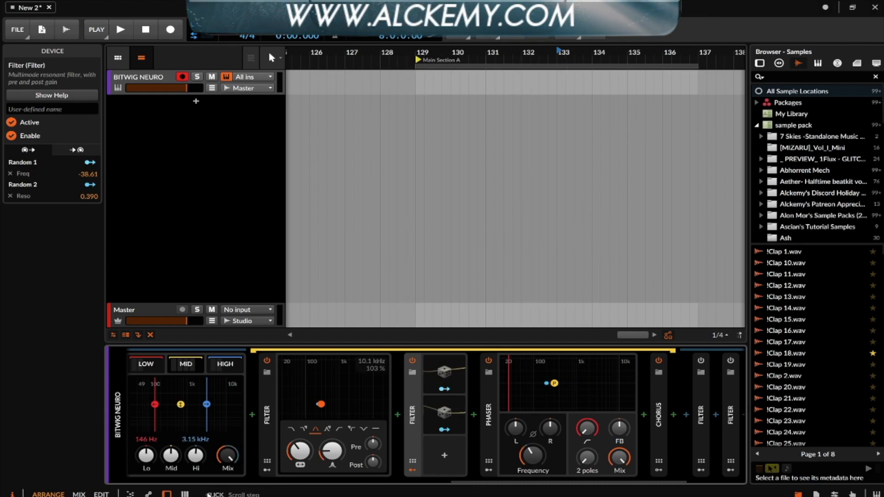
pyautogui.click(268, 397)
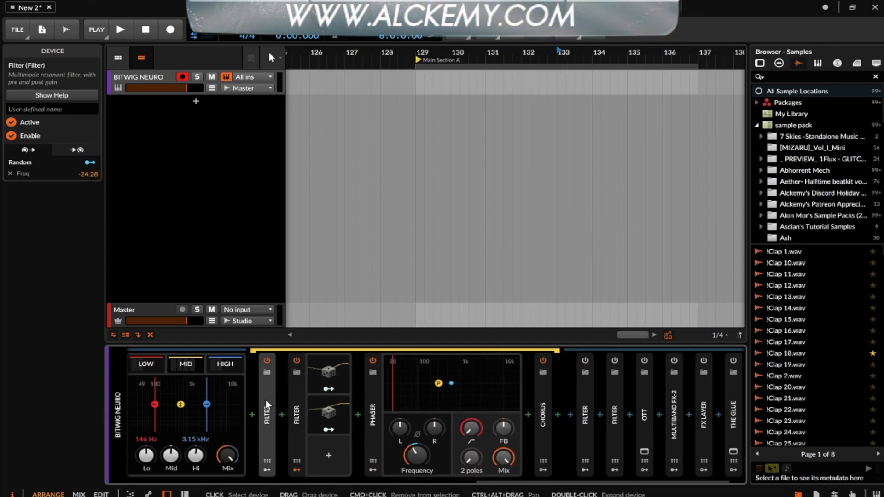
# Show the HIGH chain of the Multiband FX-3 and expand its Reverb to inspect the settings
pyautogui.scroll(2, 256, 396)
pyautogui.click(270, 365)
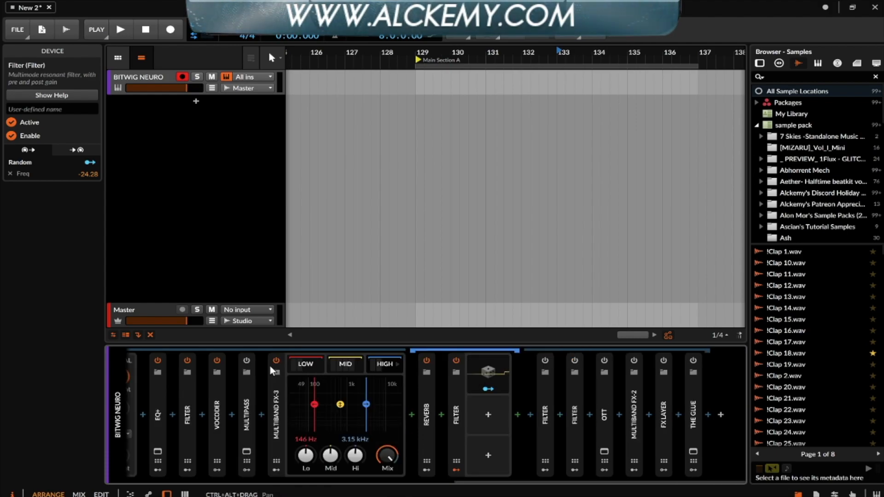
pyautogui.doubleClick(428, 394)
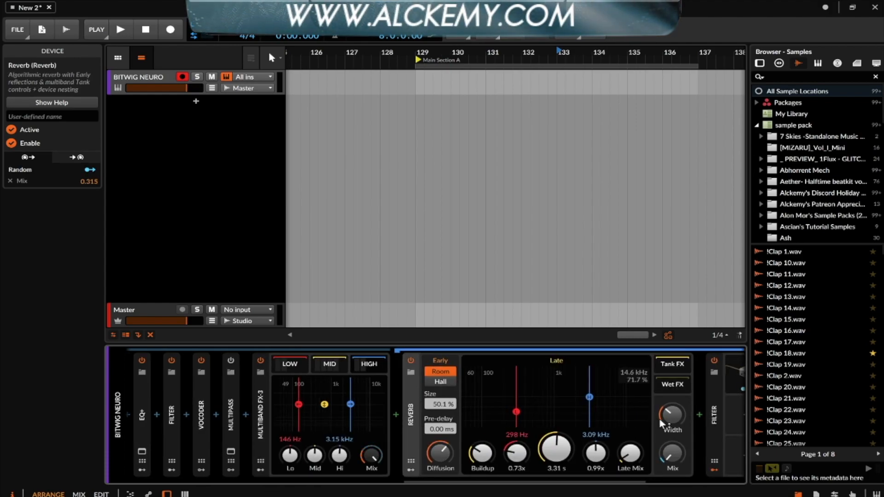
# Collapse the Reverb in the HIGH chain of the Multiband FX-3, and expand and collapse the Filter beside it to inspect its settings
pyautogui.doubleClick(416, 401)
pyautogui.doubleClick(460, 402)
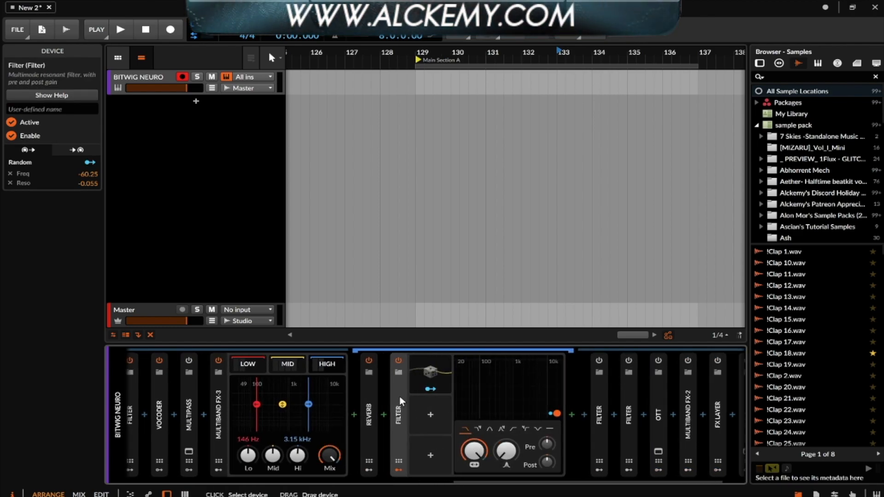
pyautogui.doubleClick(400, 396)
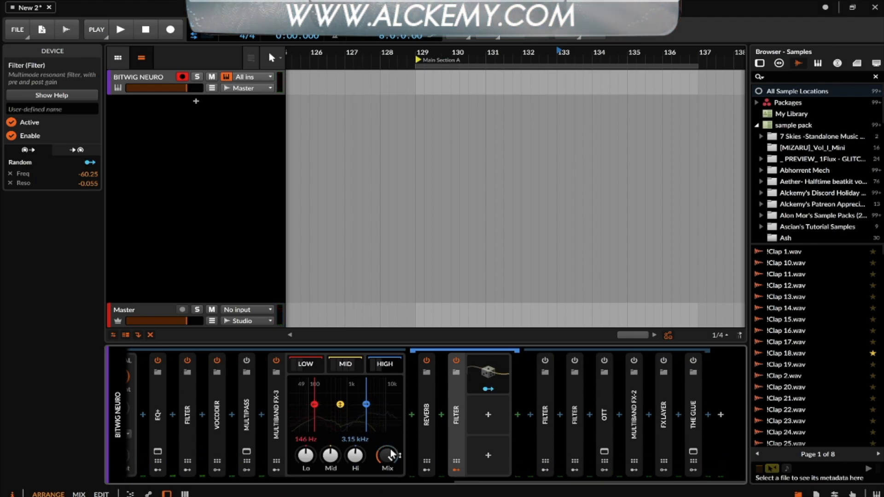
# Show the Random modulator of the Multiband FX-3 that targets its Mix, inspect the Mix control, and collapse the device
pyautogui.click(276, 470)
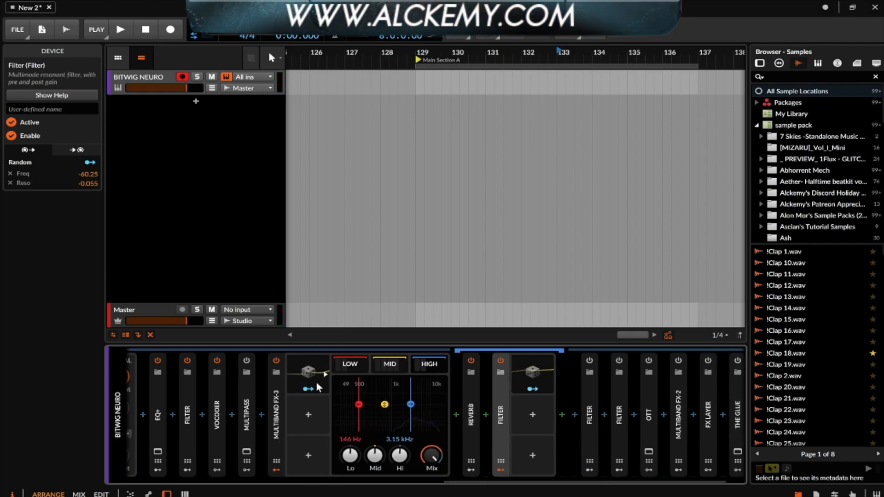
pyautogui.click(278, 392)
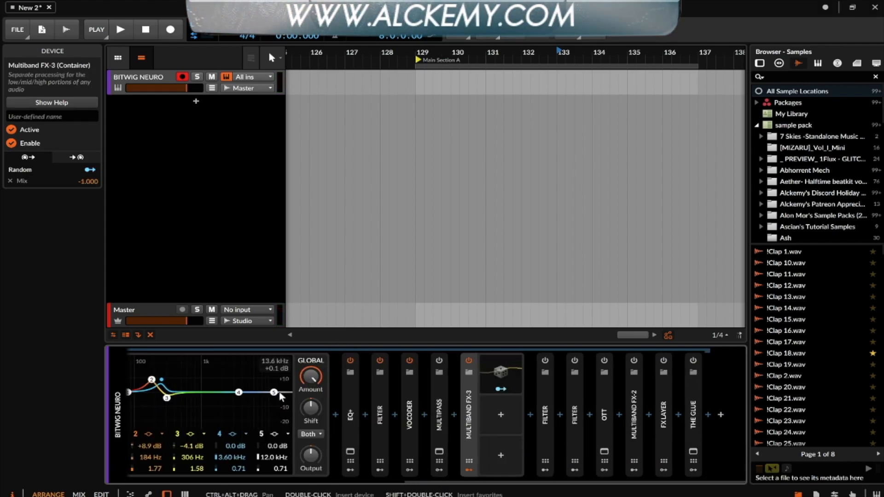
pyautogui.click(465, 415)
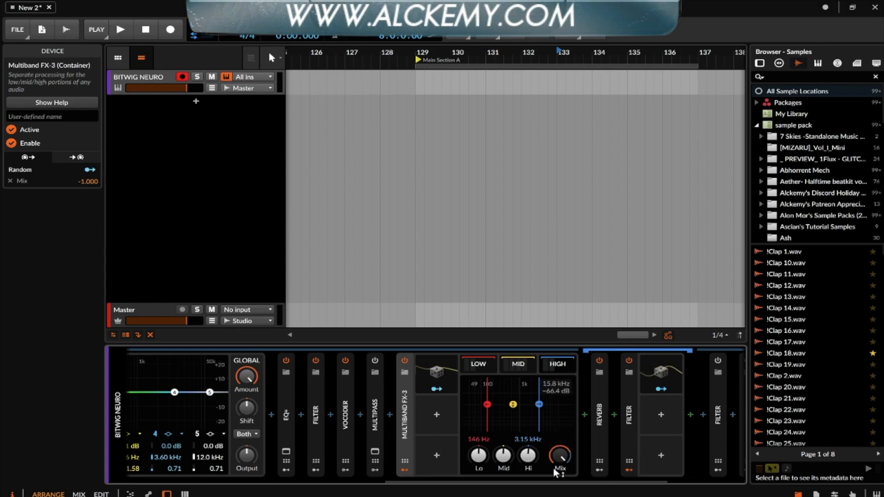
pyautogui.click(401, 396)
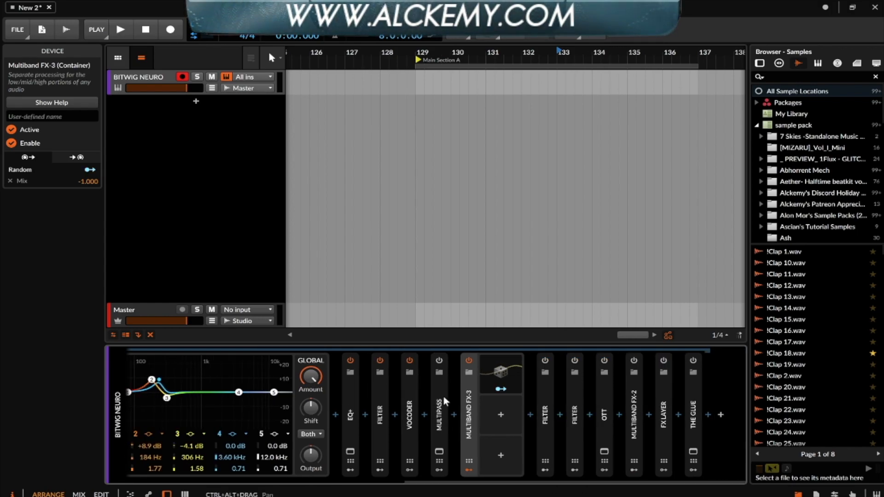
# Enable the two Filters following the Multiband FX-3, expanding each to inspect its settings and collapsing it again
pyautogui.click(547, 403)
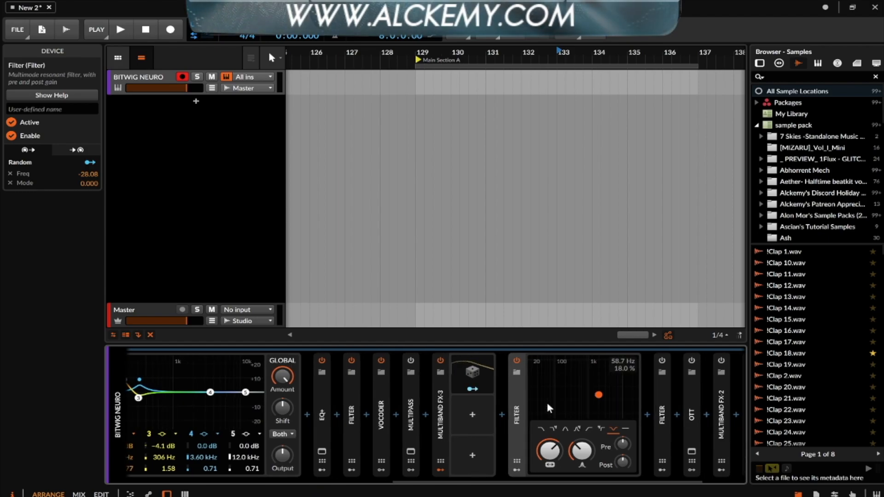
pyautogui.click(433, 387)
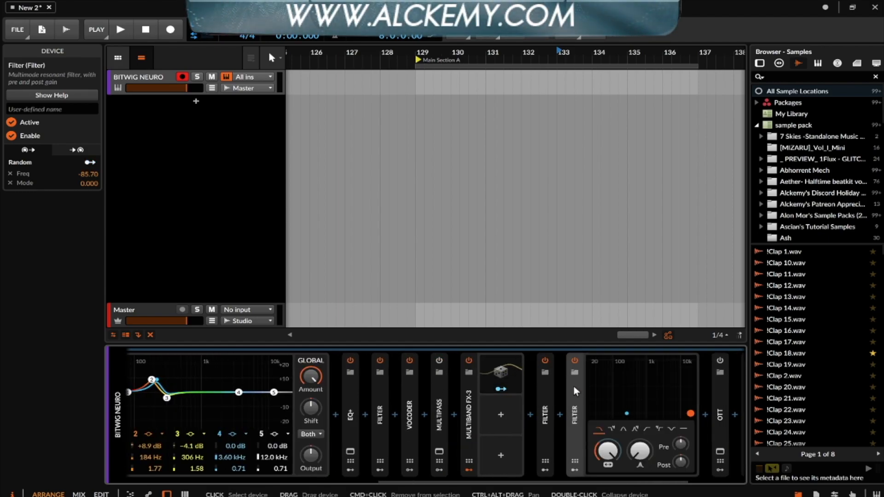
pyautogui.click(574, 385)
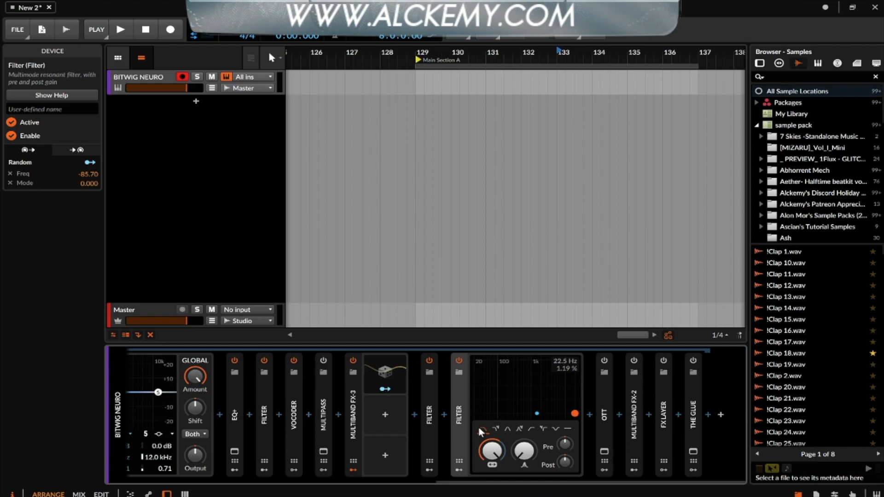
pyautogui.doubleClick(460, 392)
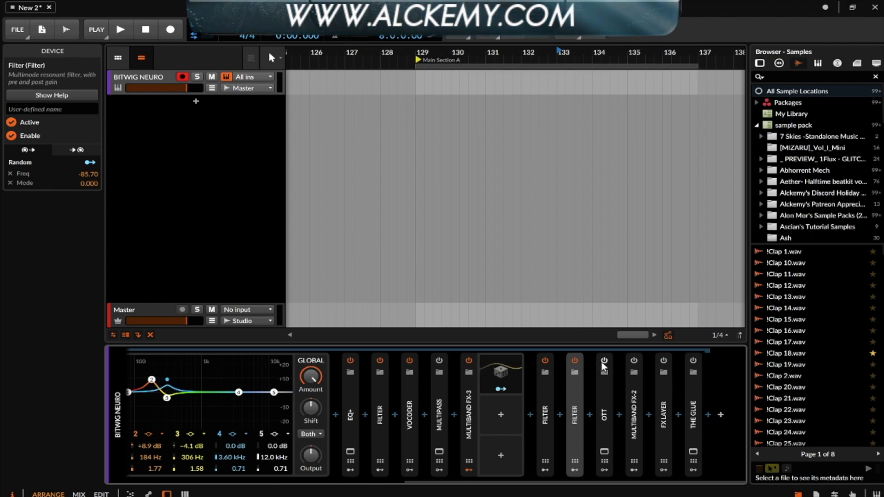
# Enable and expand the OTT, open its plug-in window to inspect the settings, and close the window
pyautogui.doubleClick(603, 393)
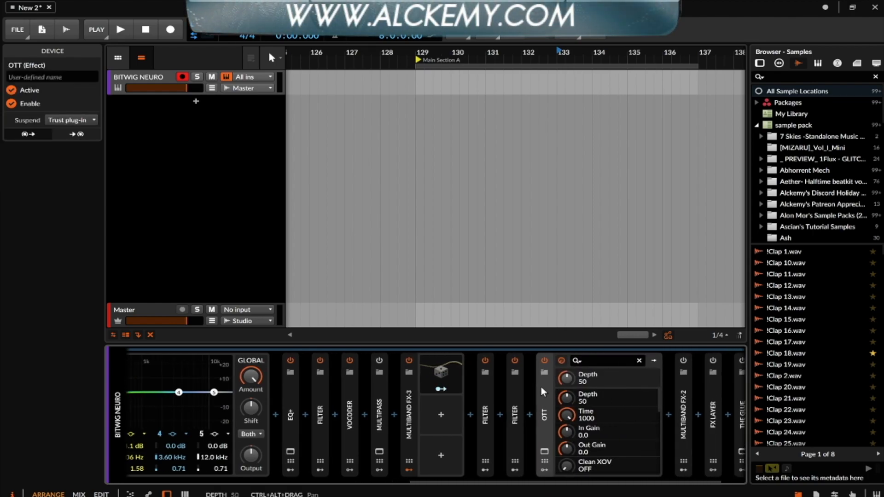
pyautogui.click(544, 451)
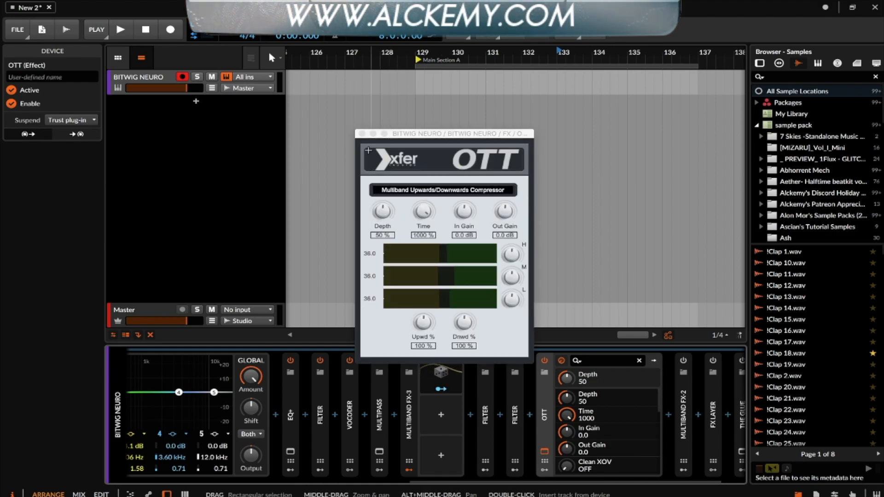
pyautogui.click(363, 133)
pyautogui.hscroll(2, 571, 389)
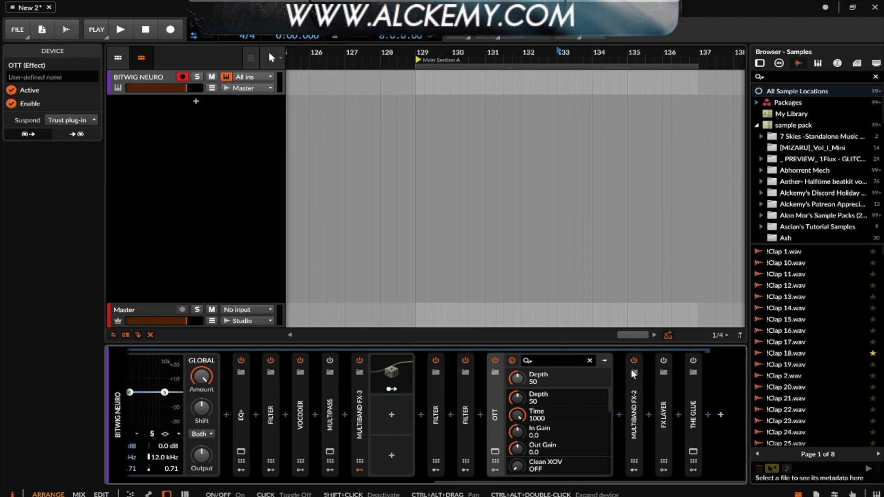
# Enable the Multiband FX-2 and inspect its bands before collapsing it, and enable the FX Layer and show its Saturator layer's devices
pyautogui.doubleClick(632, 366)
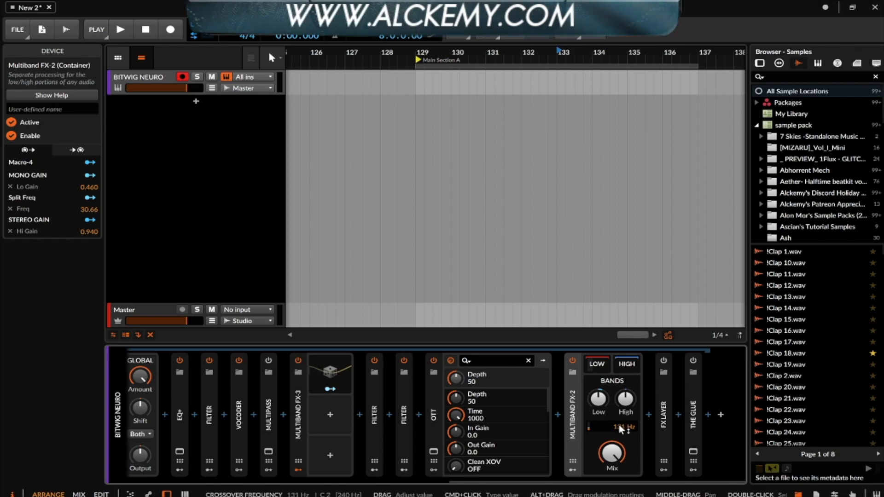
pyautogui.doubleClick(575, 396)
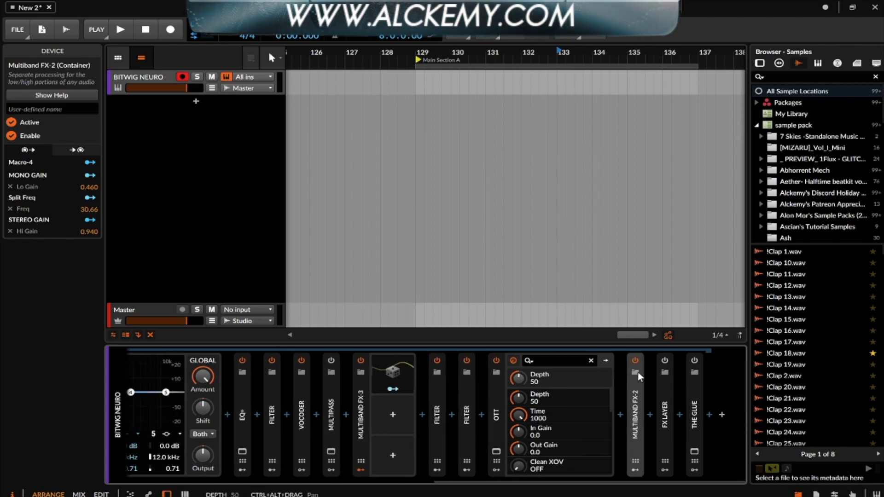
pyautogui.doubleClick(662, 395)
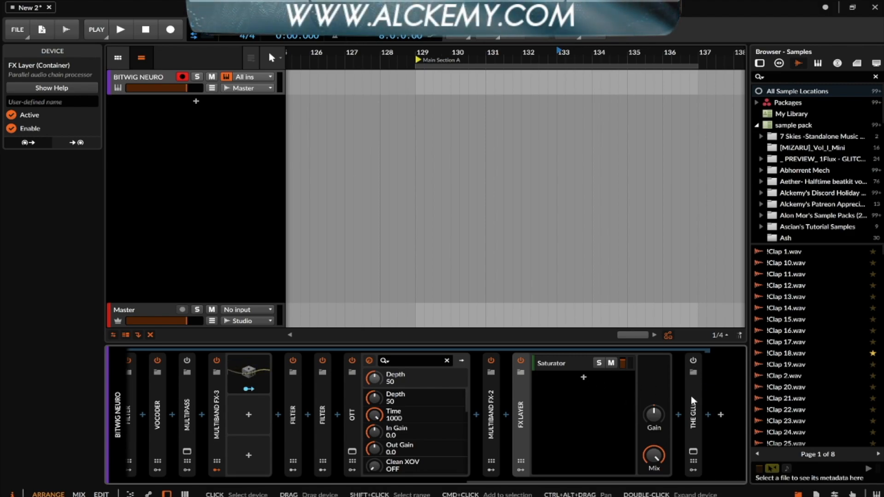
pyautogui.click(553, 366)
pyautogui.doubleClick(552, 366)
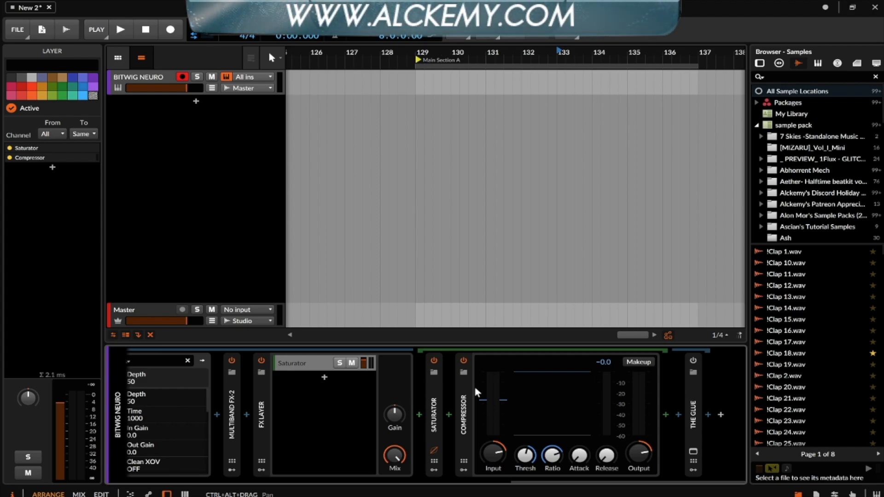
# Expand the Saturator in the FX Layer to inspect its curve, and collapse the Saturator, Compressor and FX Layer
pyautogui.doubleClick(440, 387)
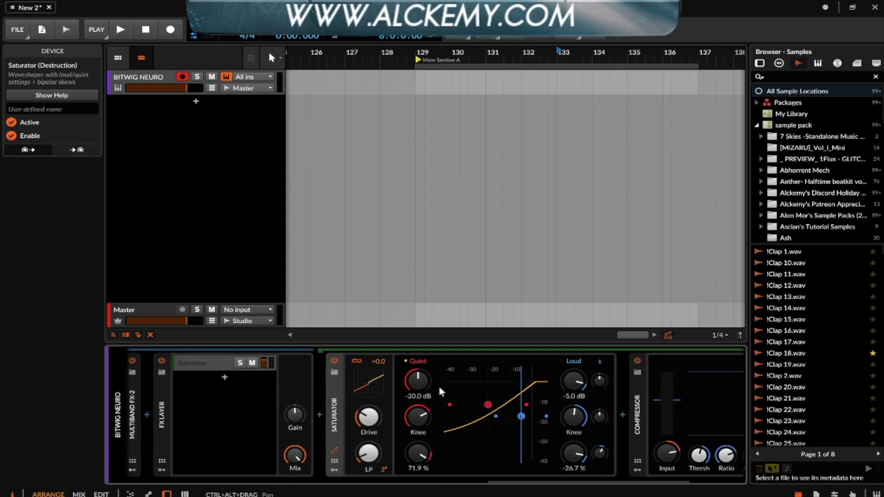
pyautogui.scroll(-1, 523, 390)
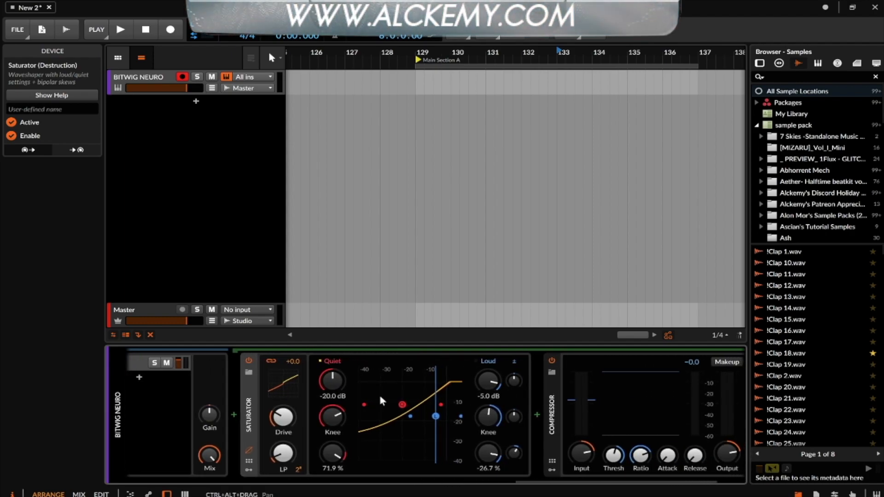
pyautogui.doubleClick(252, 389)
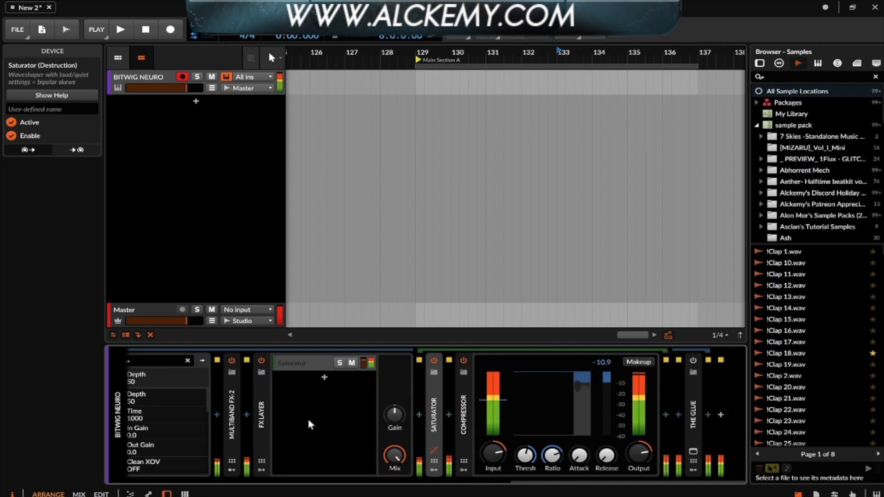
pyautogui.click(463, 404)
pyautogui.doubleClick(463, 400)
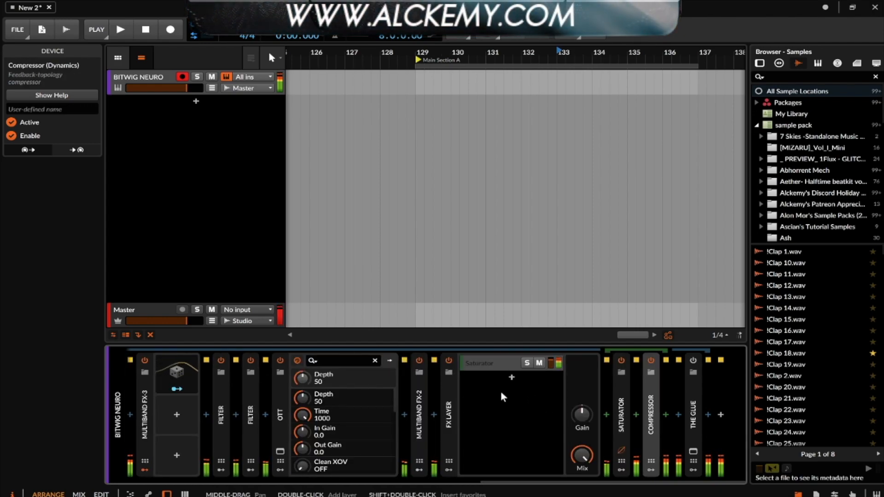
pyautogui.doubleClick(445, 389)
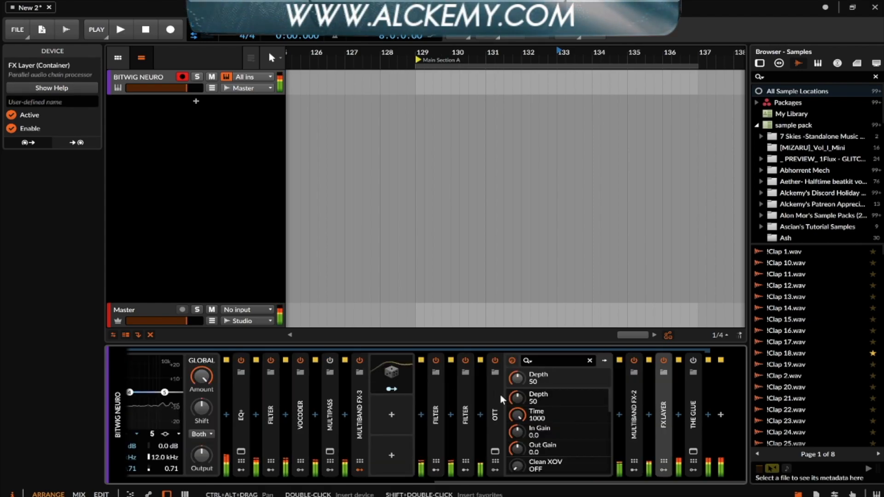
# Reopen the FX Layer, expand its Saturator and Compressor for inspection, and collapse both of them together with the OTT
pyautogui.doubleClick(667, 386)
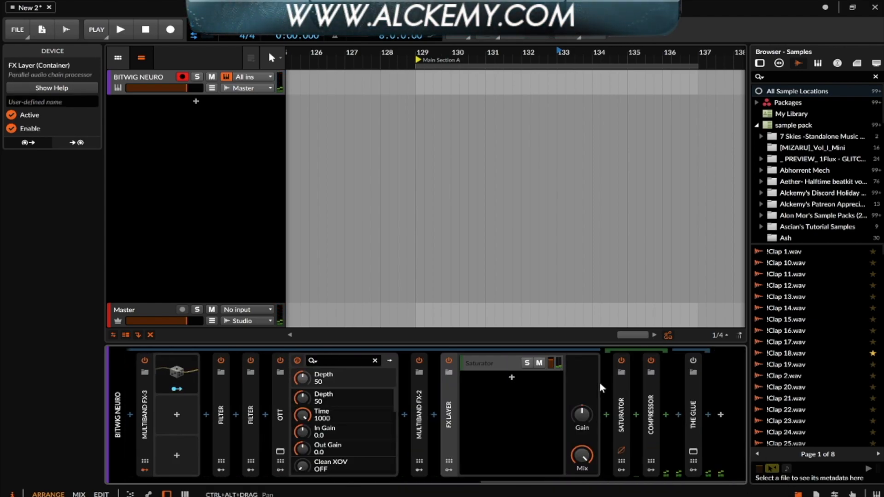
pyautogui.click(620, 385)
pyautogui.doubleClick(619, 386)
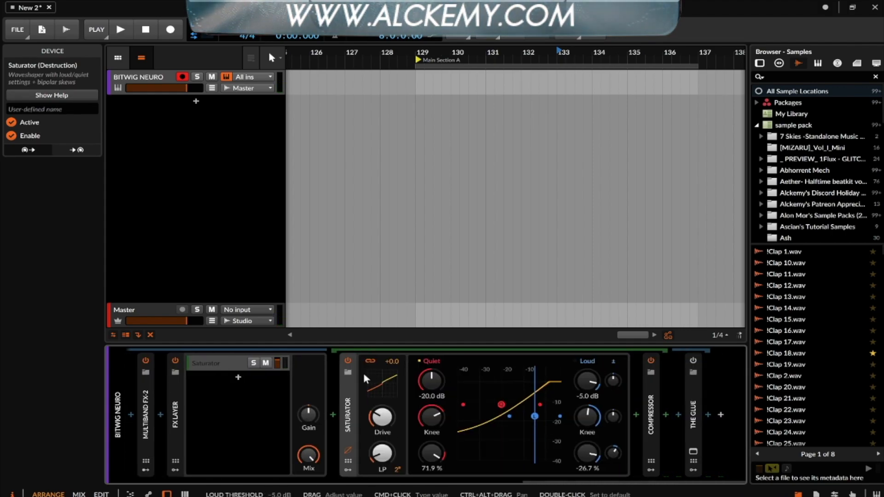
pyautogui.doubleClick(655, 393)
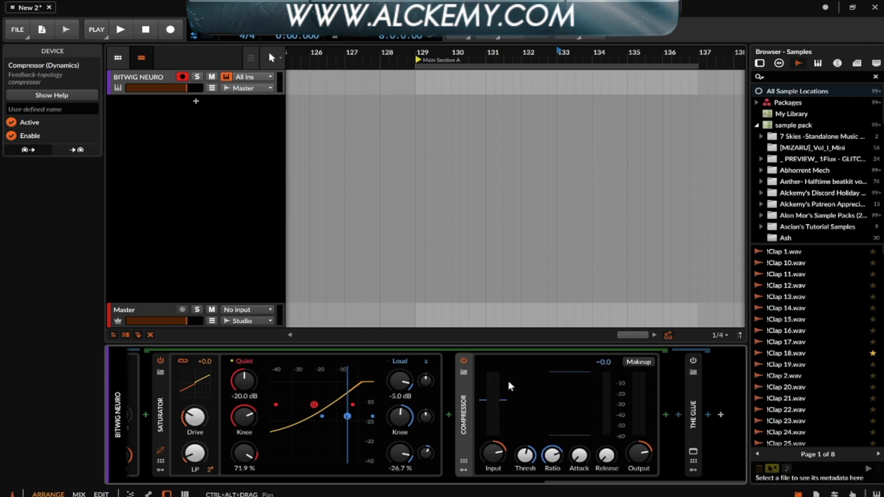
pyautogui.doubleClick(464, 395)
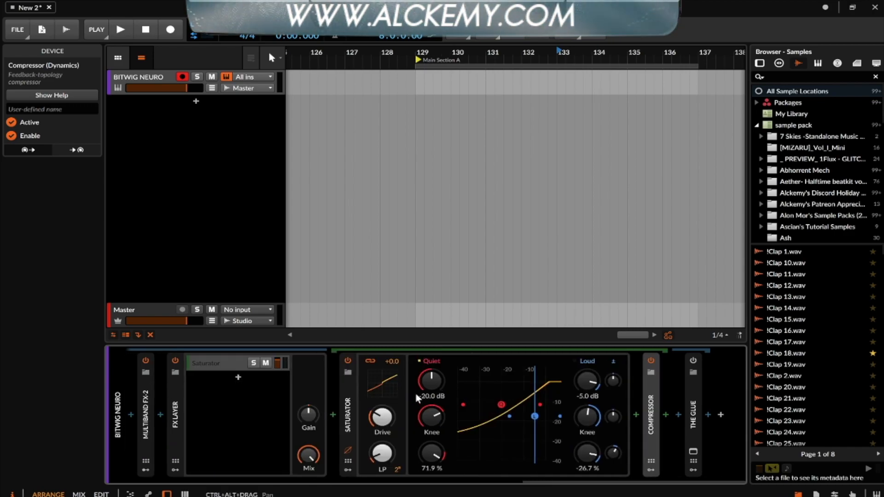
pyautogui.doubleClick(345, 389)
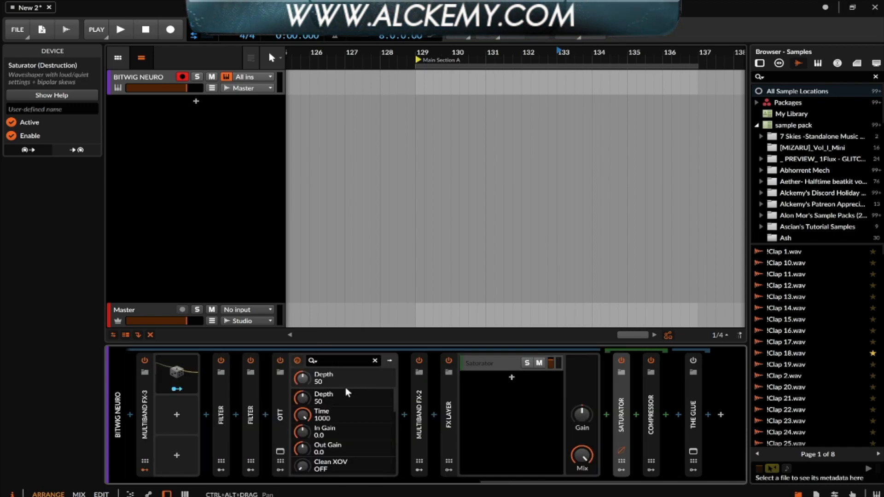
pyautogui.doubleClick(279, 397)
# Disable the EQ-5 and EQ+, and enable the FabFilter Pro-Q 3, inspecting its curve and closing its window
pyautogui.scroll(5, 280, 397)
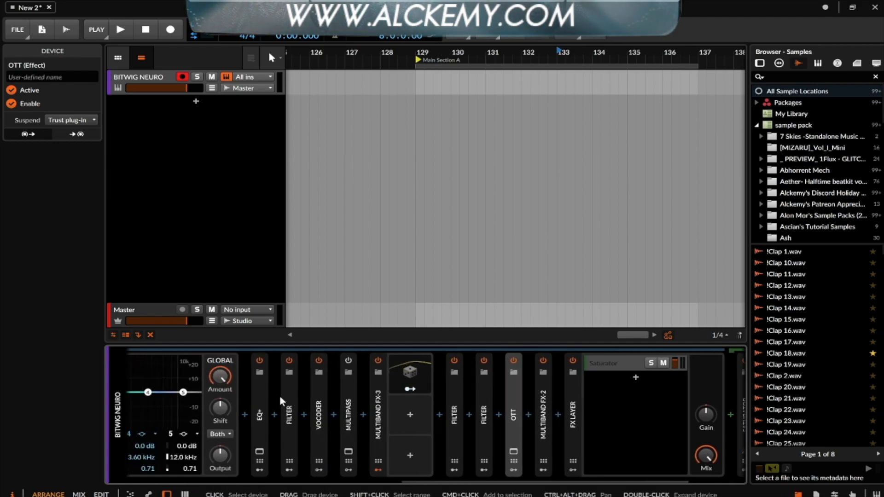
pyautogui.scroll(10, 280, 396)
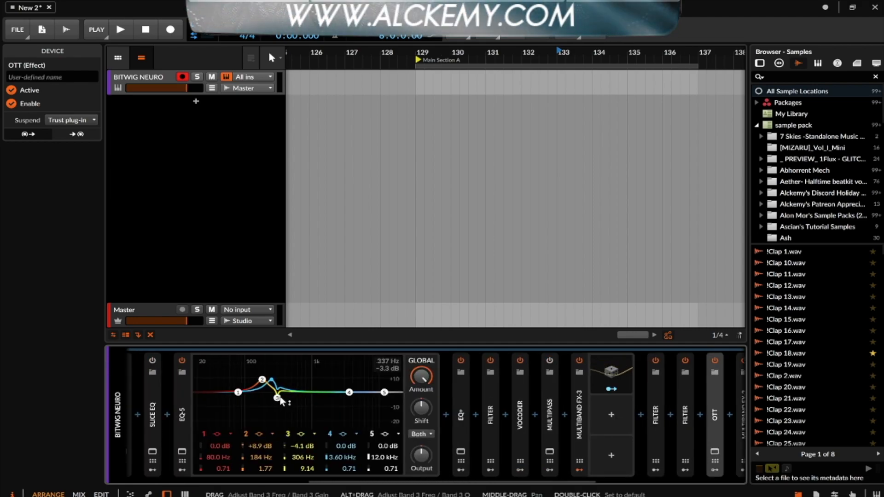
pyautogui.scroll(8, 184, 401)
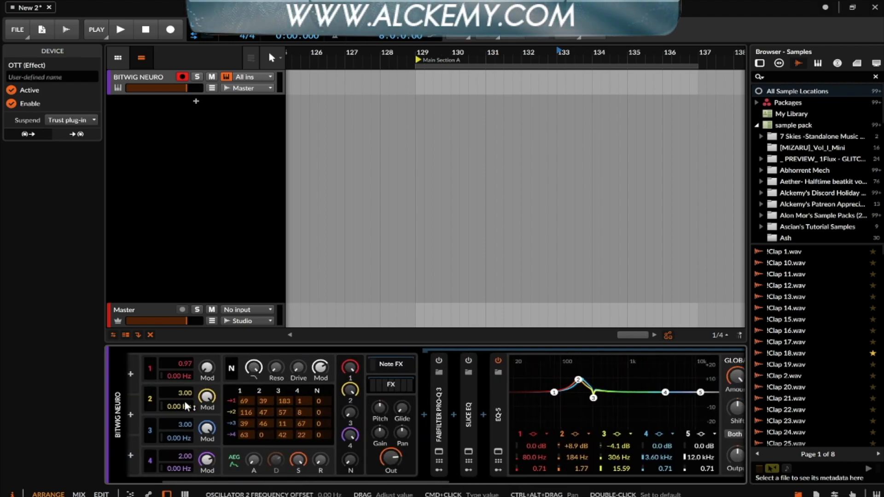
pyautogui.scroll(-5, 184, 401)
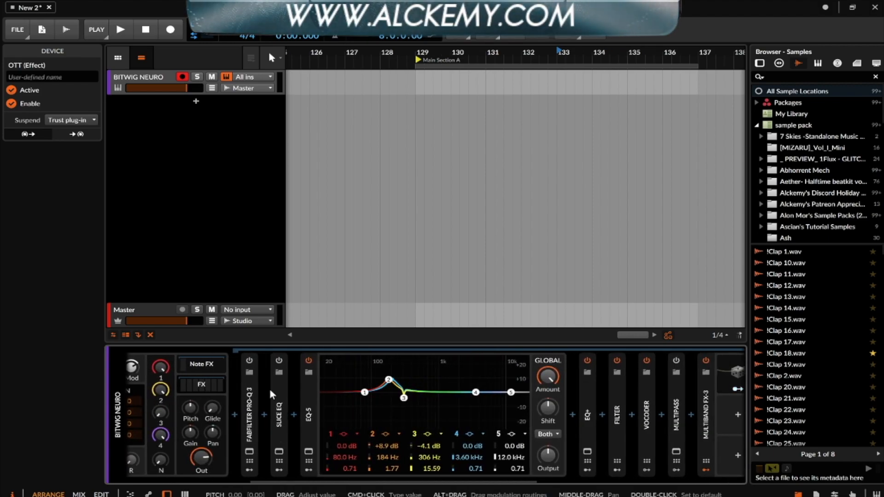
pyautogui.click(308, 361)
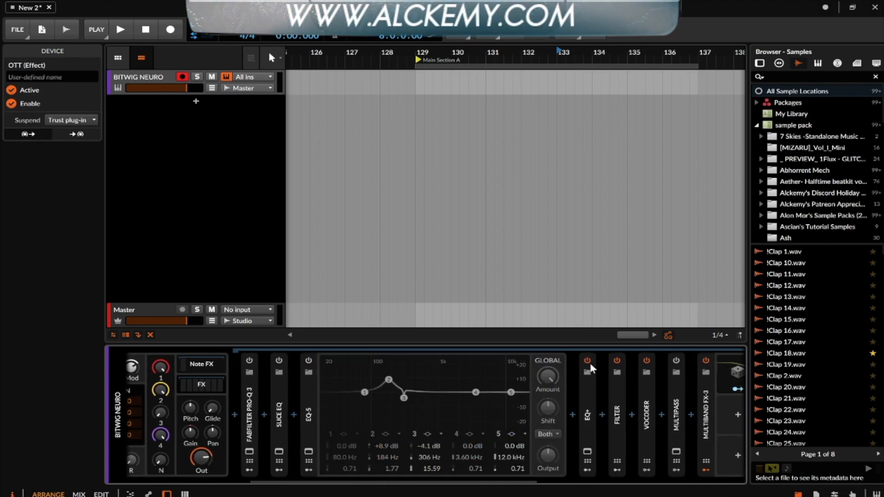
pyautogui.click(249, 360)
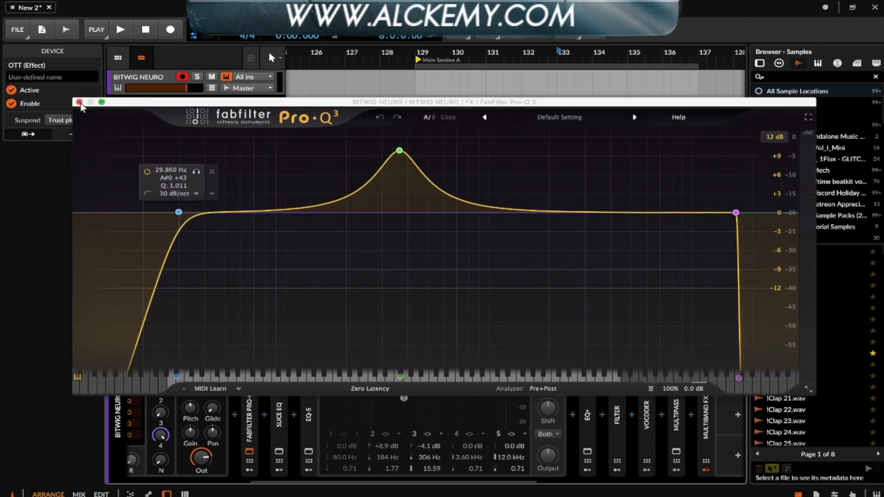
pyautogui.click(80, 103)
# Open the Slice EQ's plug-in window to inspect its BOOST NOTCH curve
pyautogui.click(279, 361)
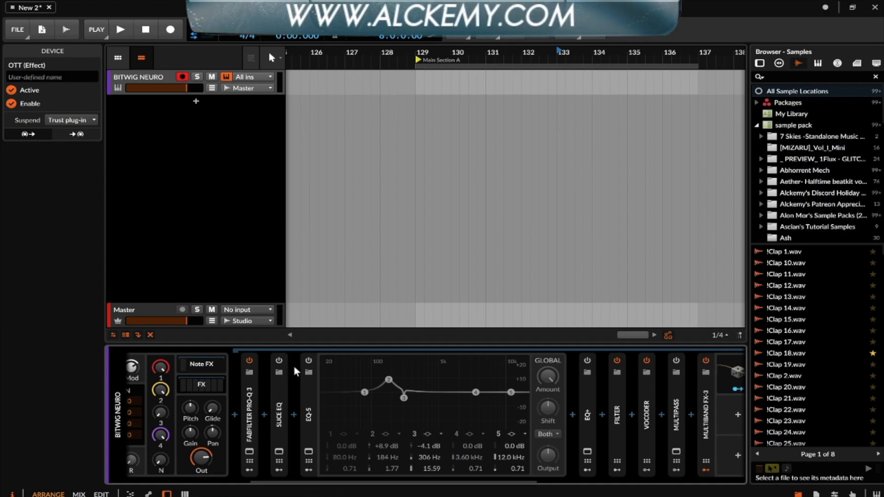
pyautogui.hscroll(-2, 293, 364)
pyautogui.click(311, 452)
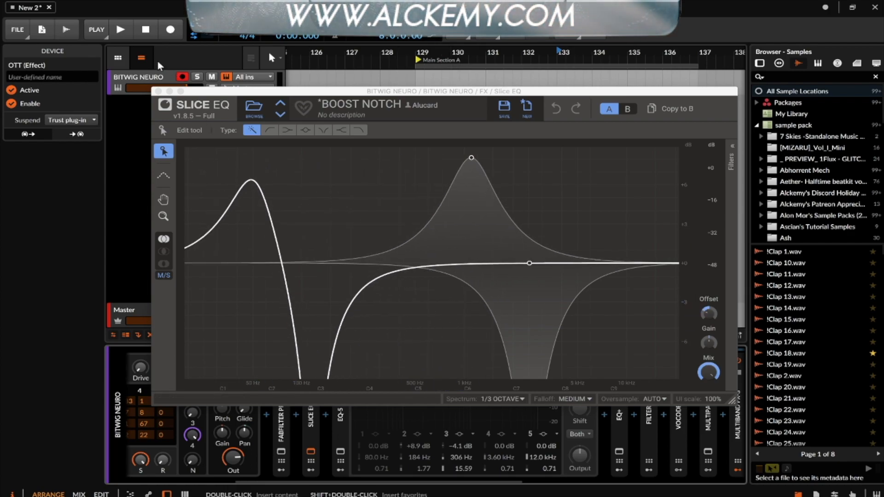
# Close the Slice EQ window and open the Multipass plug-in window with its NEURO AUTO preset
pyautogui.click(159, 92)
pyautogui.hscroll(5, 326, 381)
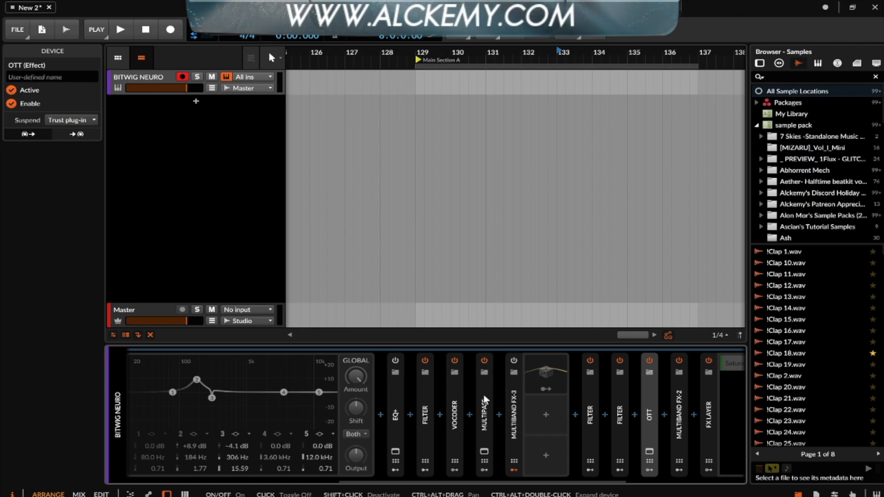
pyautogui.click(485, 452)
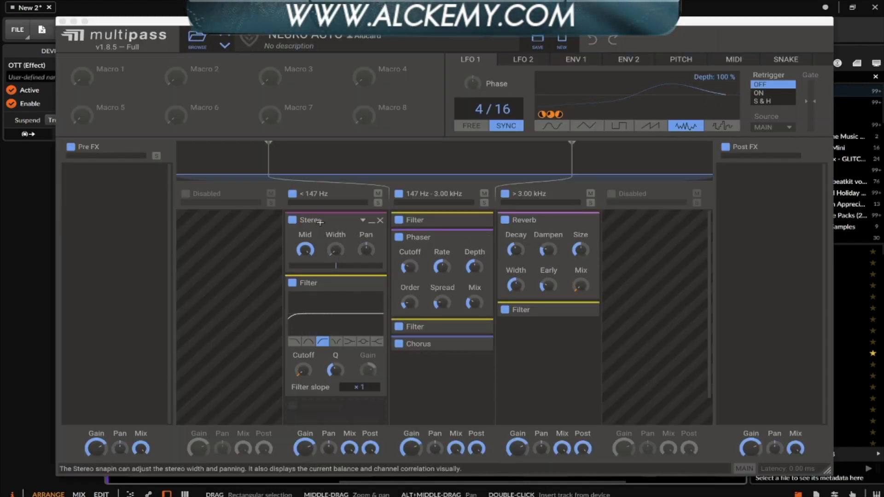
# Expand two Filters in the Multipass 147 Hz–3.00 kHz band and the one above 3.00 kHz for inspection, and close the window
pyautogui.click(415, 220)
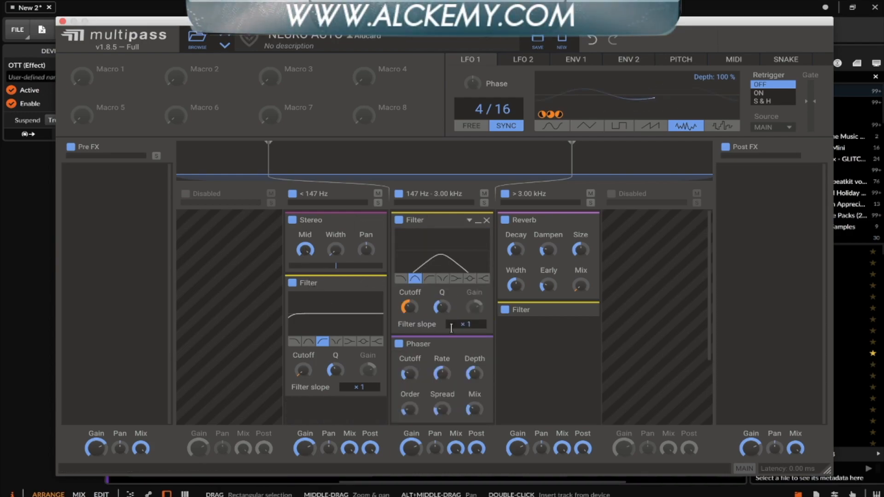
pyautogui.scroll(-2, 444, 362)
pyautogui.click(454, 352)
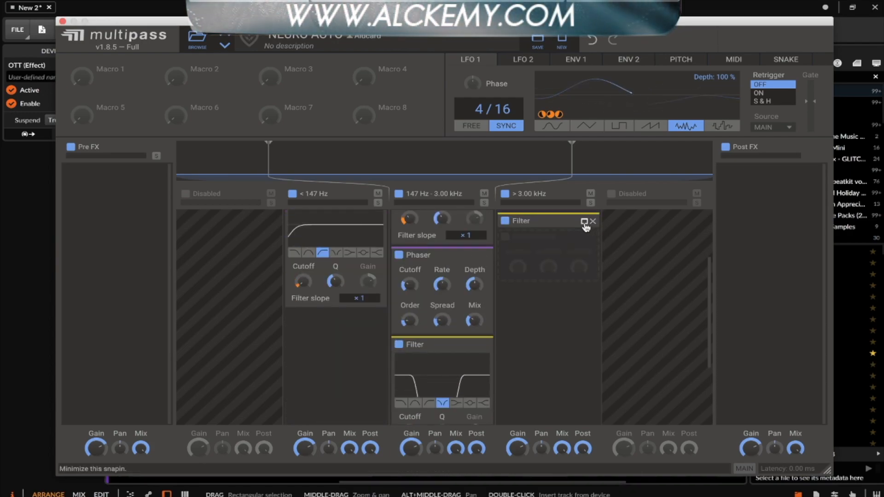
pyautogui.click(590, 221)
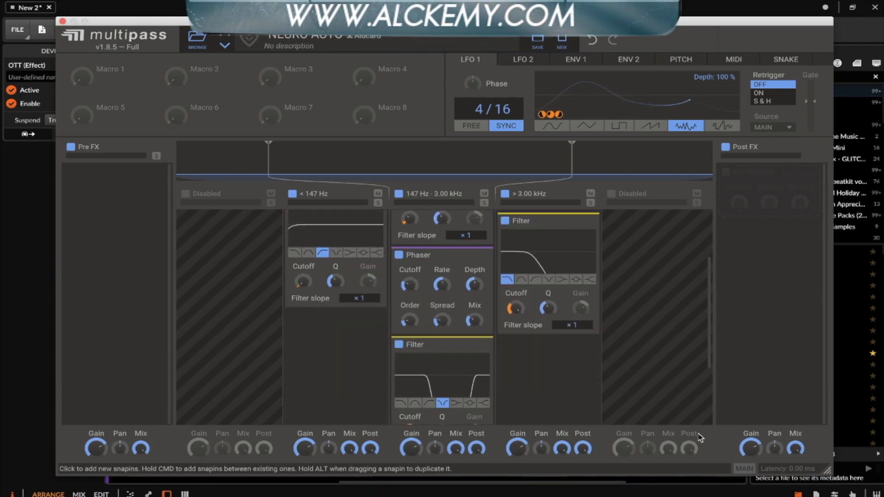
pyautogui.click(63, 21)
# Disable the FX Layer, and collapse both it and the EQ-5 in the device chain
pyautogui.hscroll(2, 476, 390)
pyautogui.hscroll(4, 475, 389)
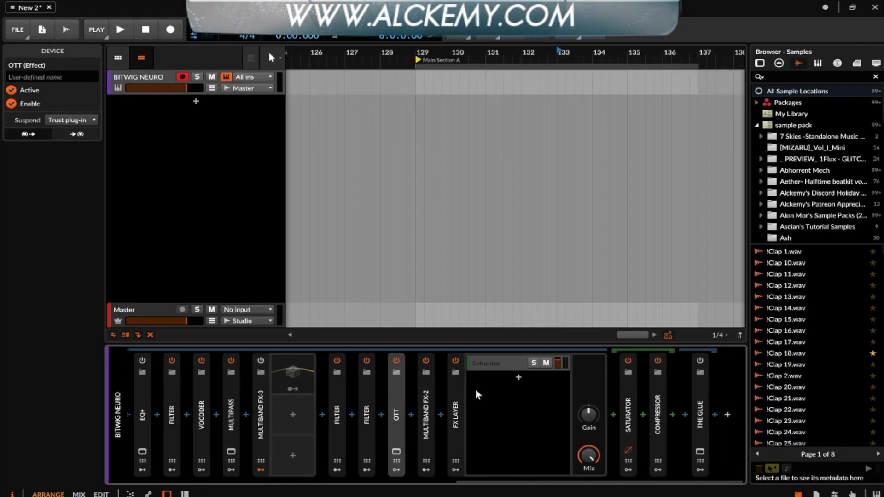
pyautogui.click(460, 406)
pyautogui.hscroll(-5, 462, 405)
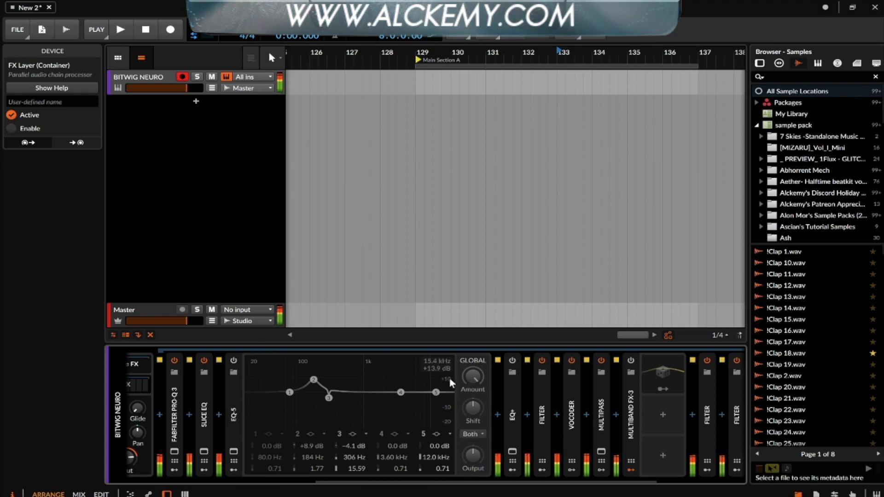
pyautogui.doubleClick(237, 397)
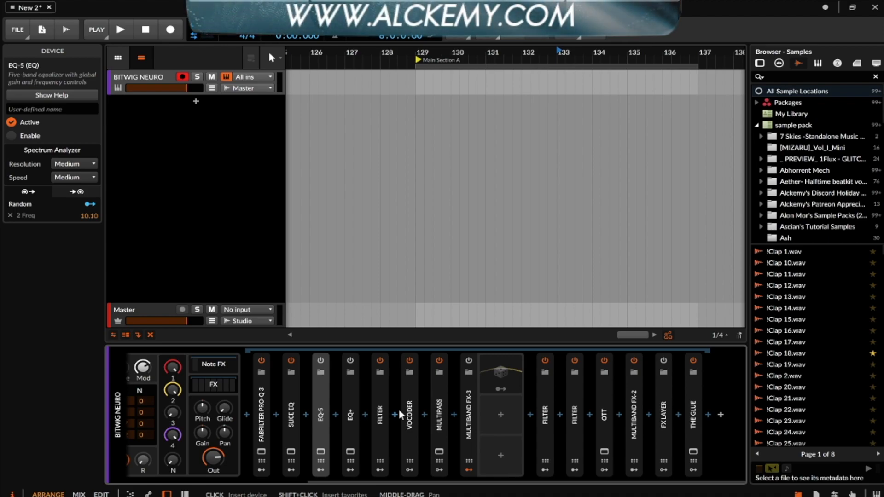
pyautogui.hscroll(-7, 400, 414)
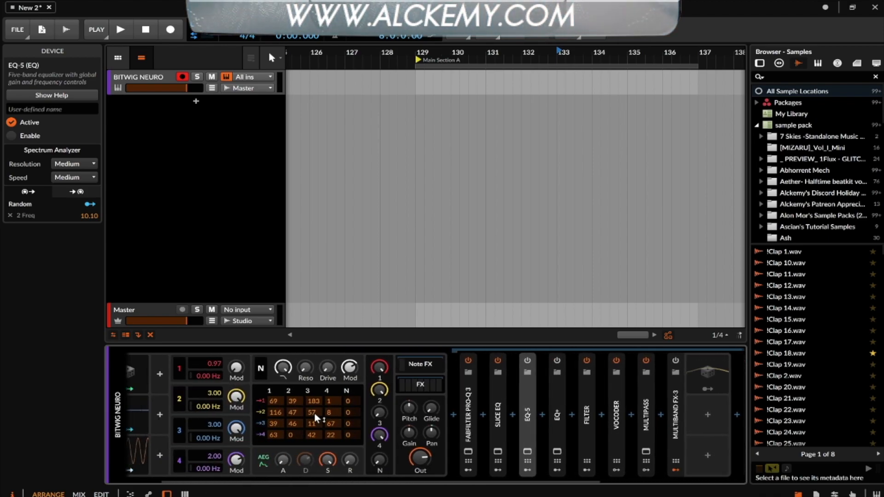
pyautogui.hscroll(4, 314, 414)
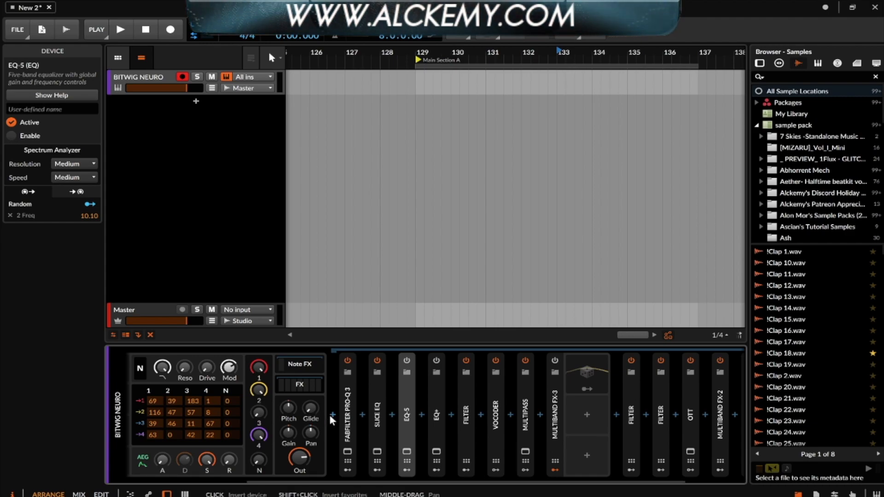
pyautogui.hscroll(1, 330, 420)
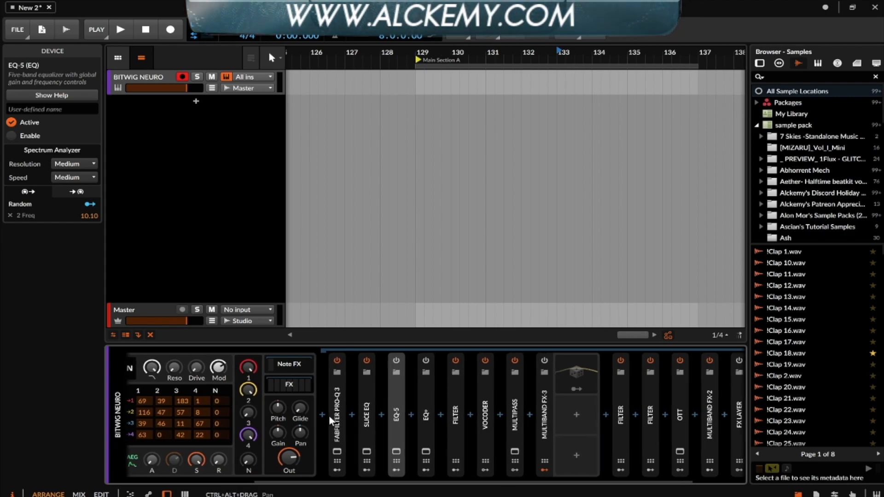
pyautogui.hscroll(3, 380, 419)
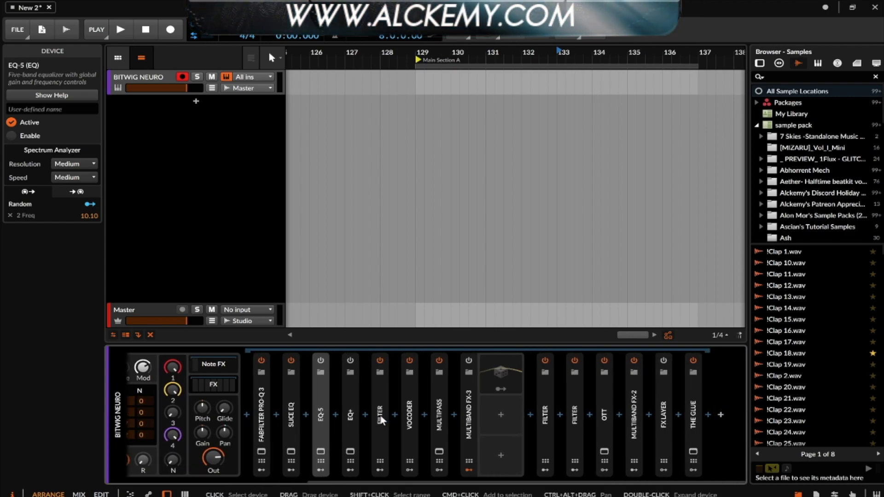